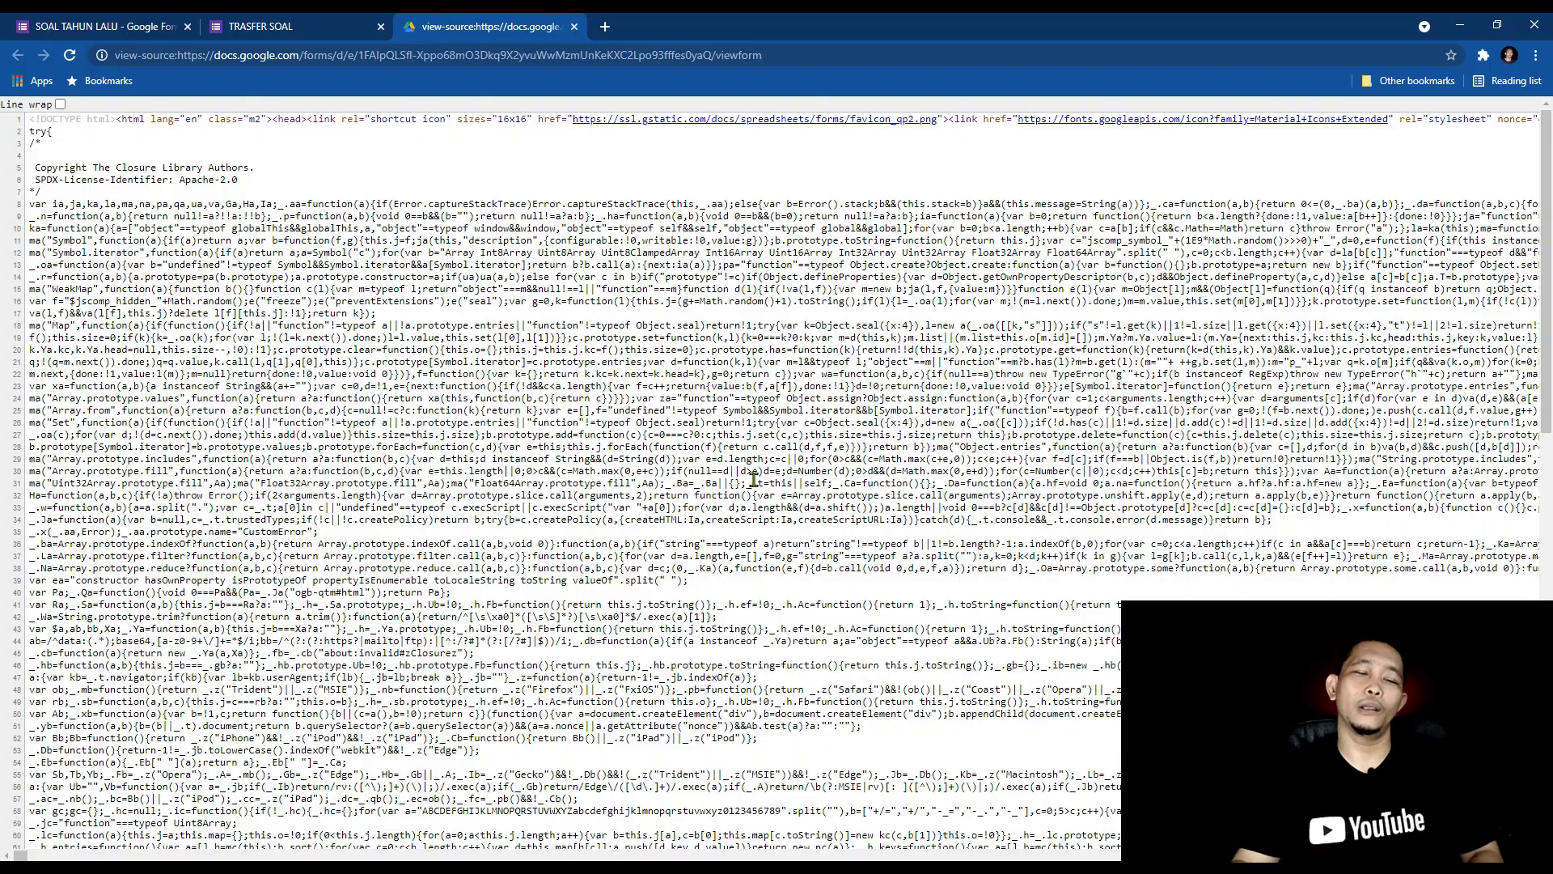
# Step: Examine lines 109 to 124 of the form's page source for the question and answer option entries
pyautogui.scroll(-11, 753, 479)
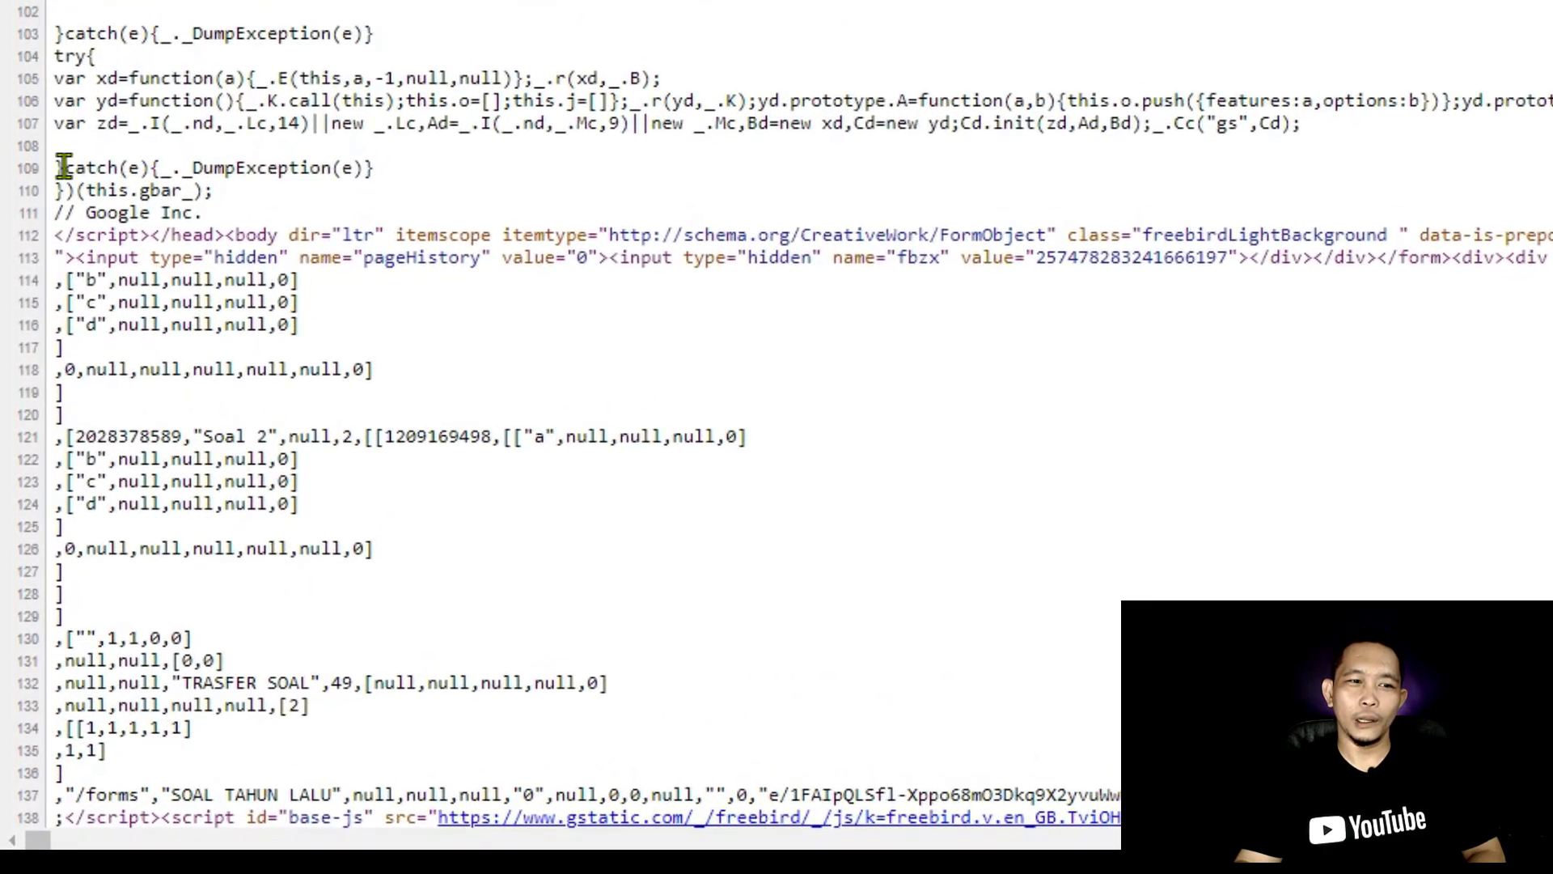
pyautogui.moveTo(56, 167); pyautogui.dragTo(336, 322)
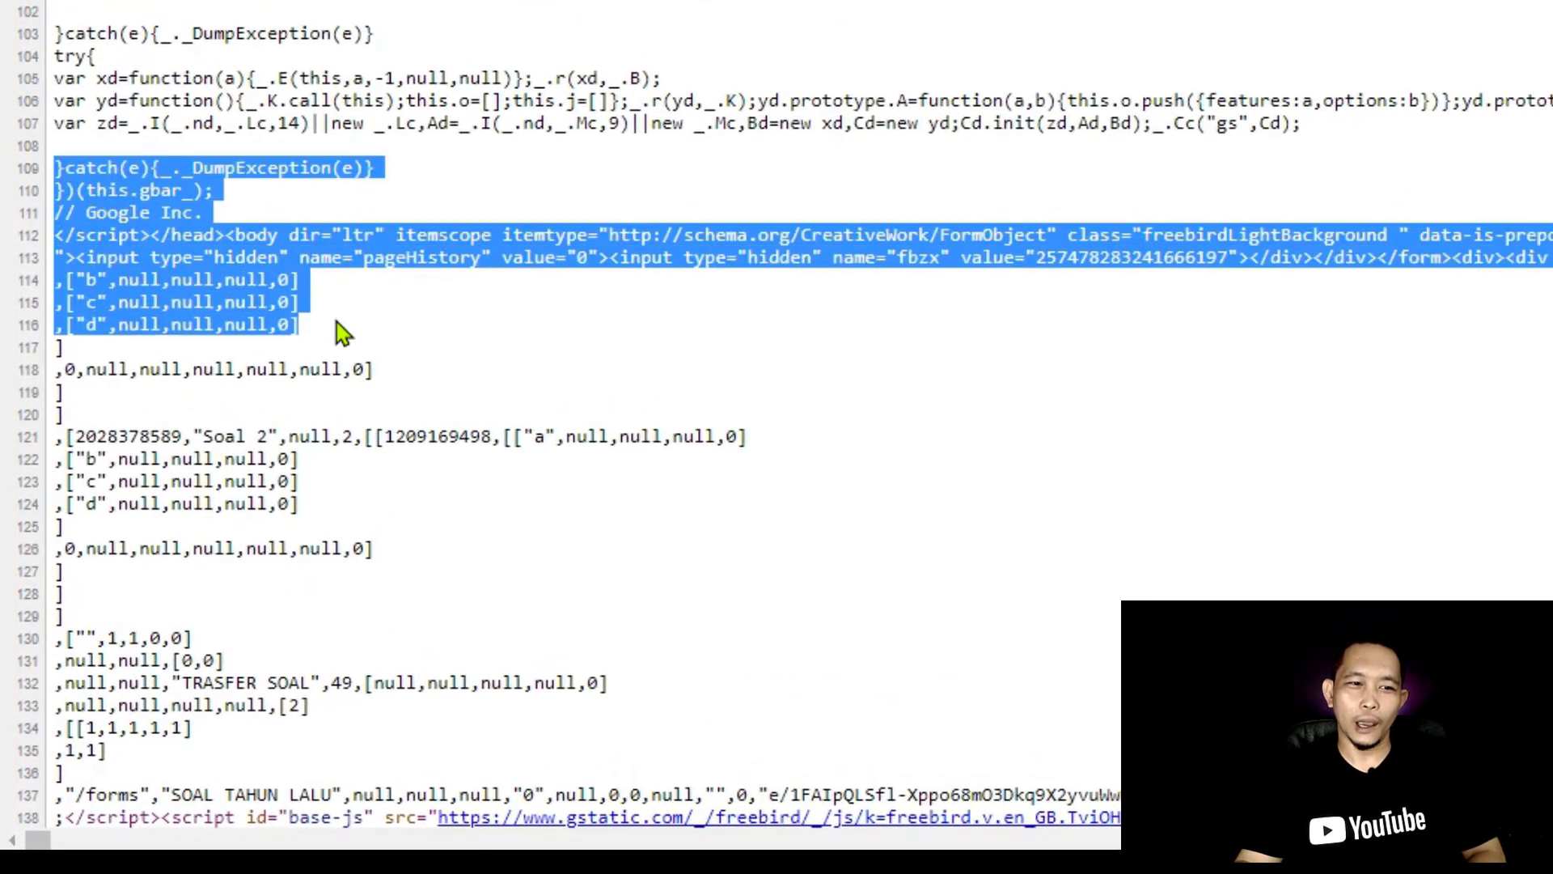
pyautogui.click(239, 261)
pyautogui.moveTo(58, 170); pyautogui.dragTo(184, 304)
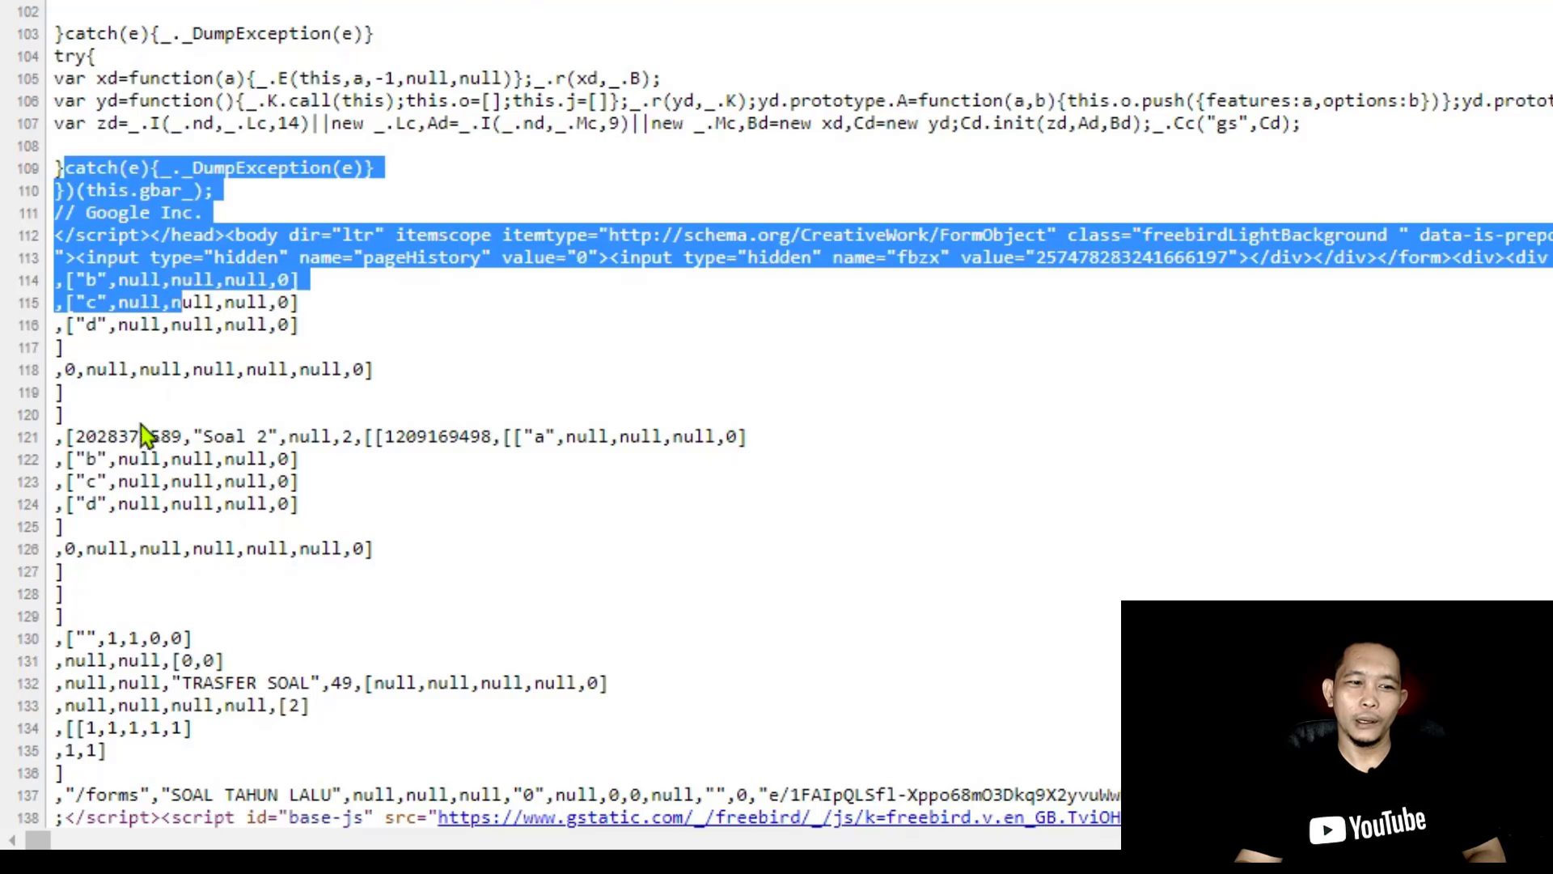
pyautogui.moveTo(85, 437); pyautogui.dragTo(275, 497)
pyautogui.click(170, 283)
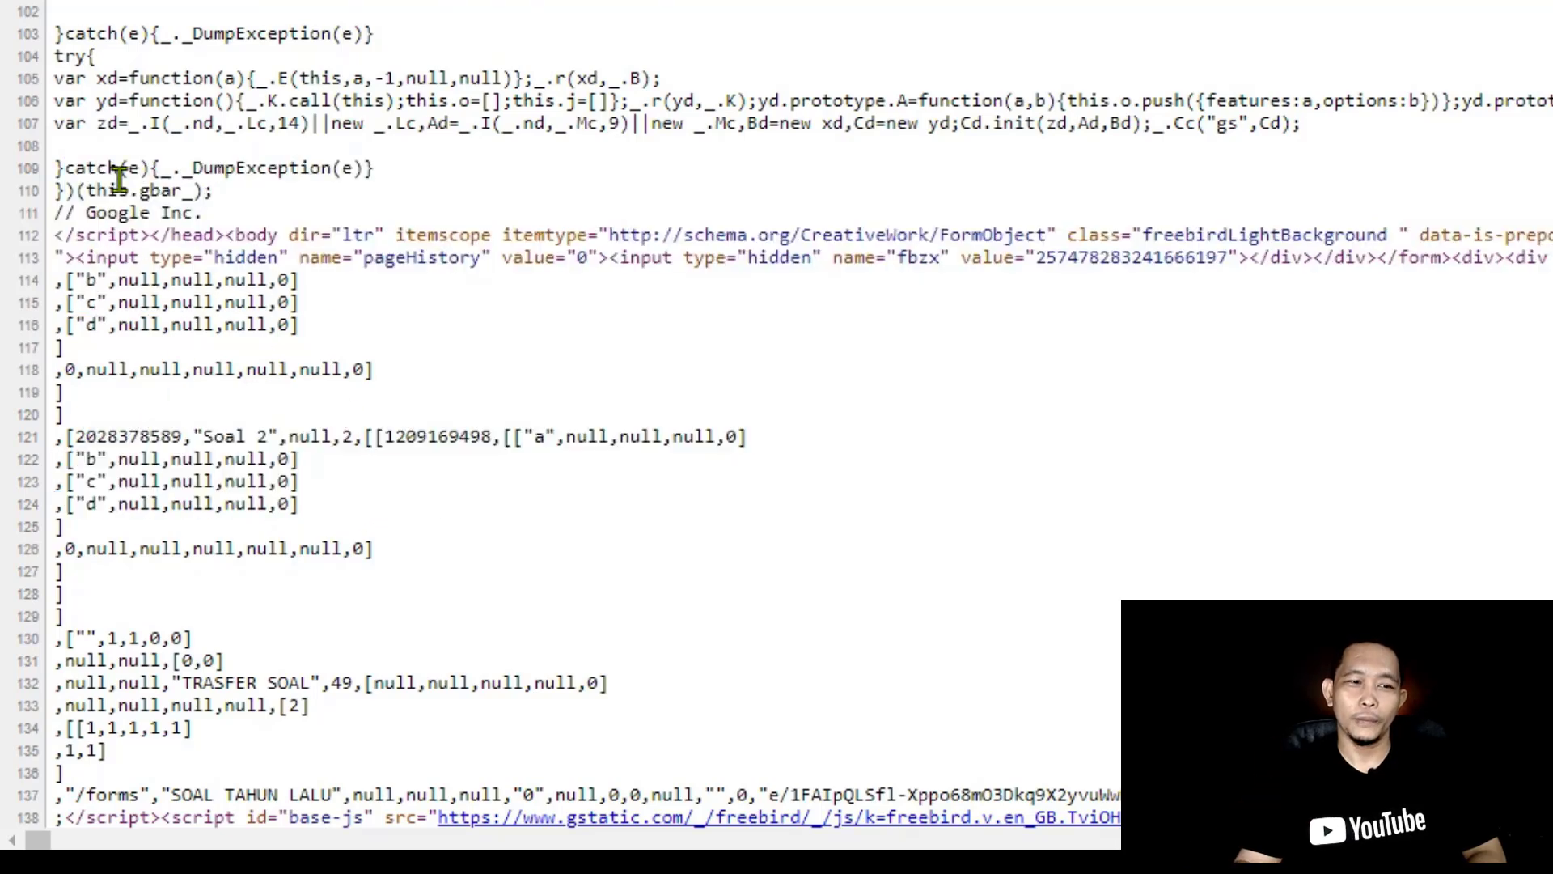
pyautogui.moveTo(56, 169); pyautogui.dragTo(305, 338)
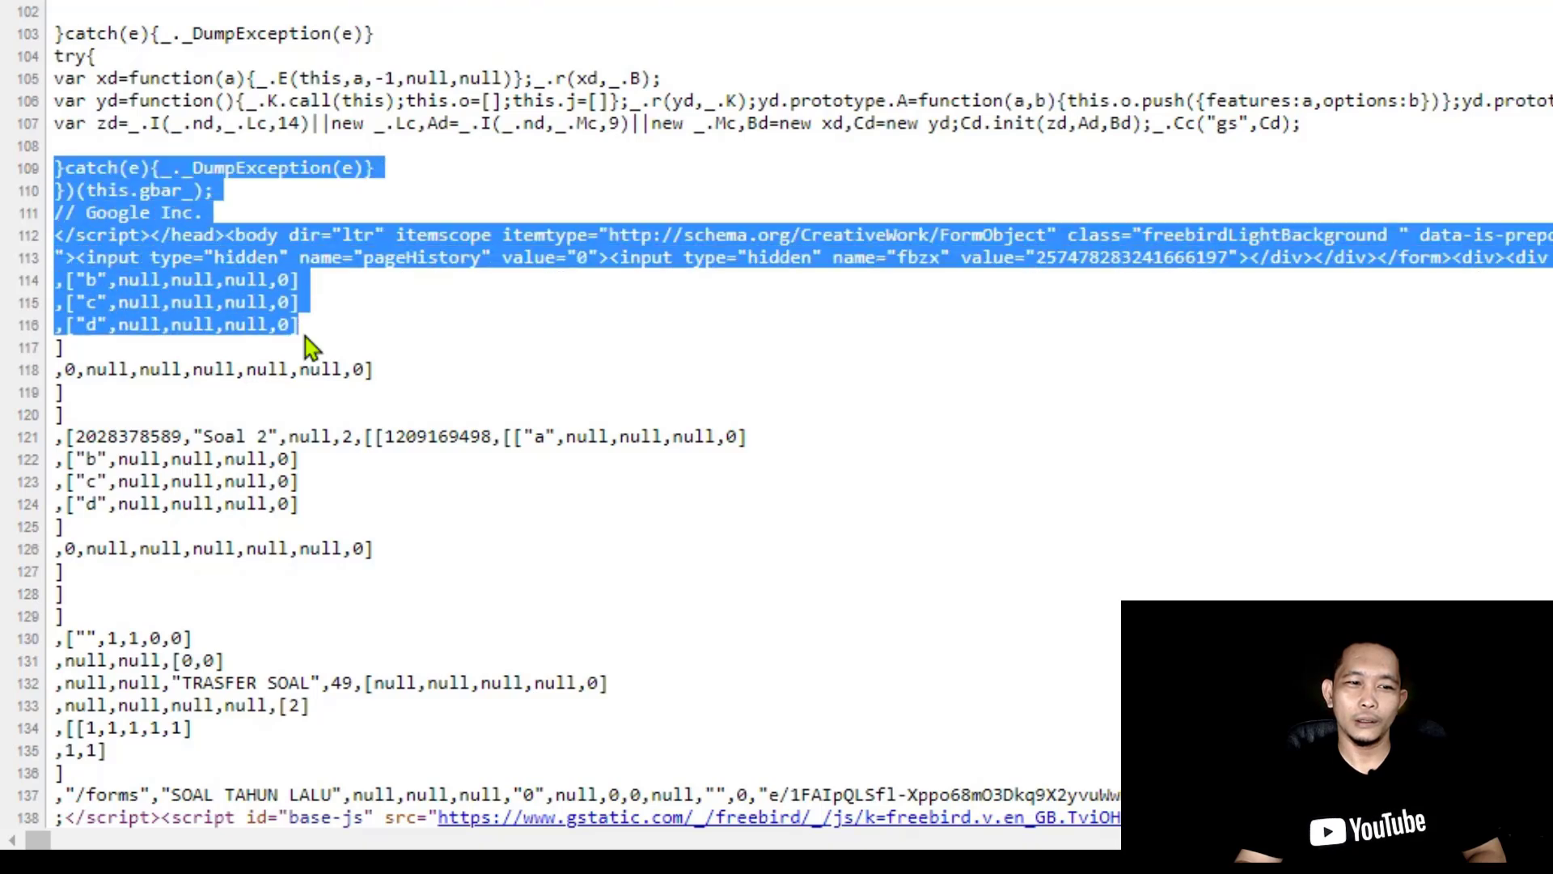
pyautogui.click(377, 338)
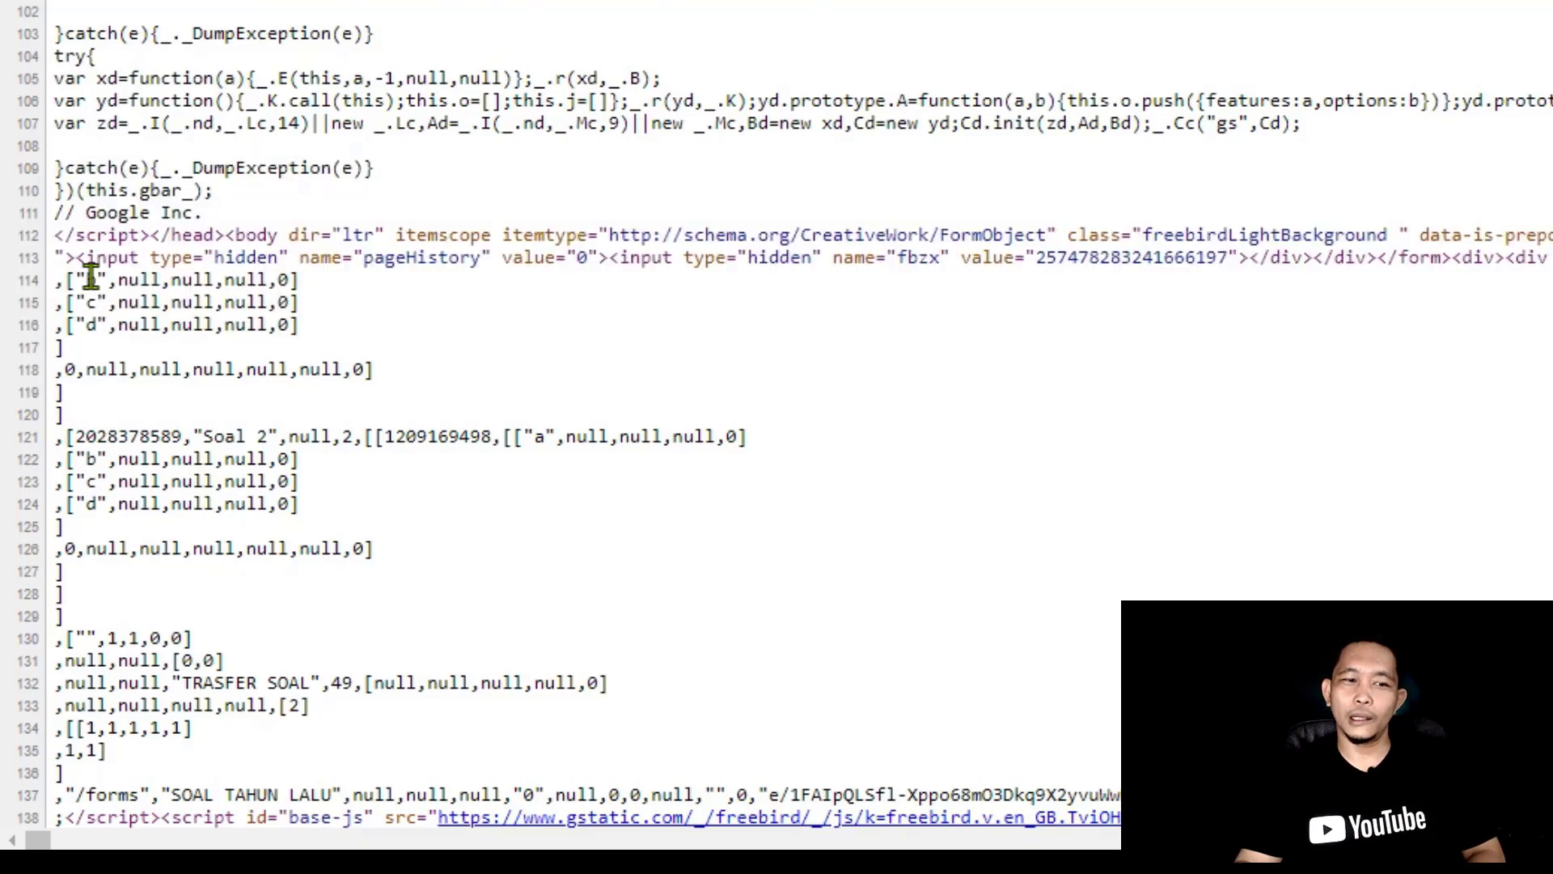
pyautogui.moveTo(87, 280); pyautogui.dragTo(284, 283)
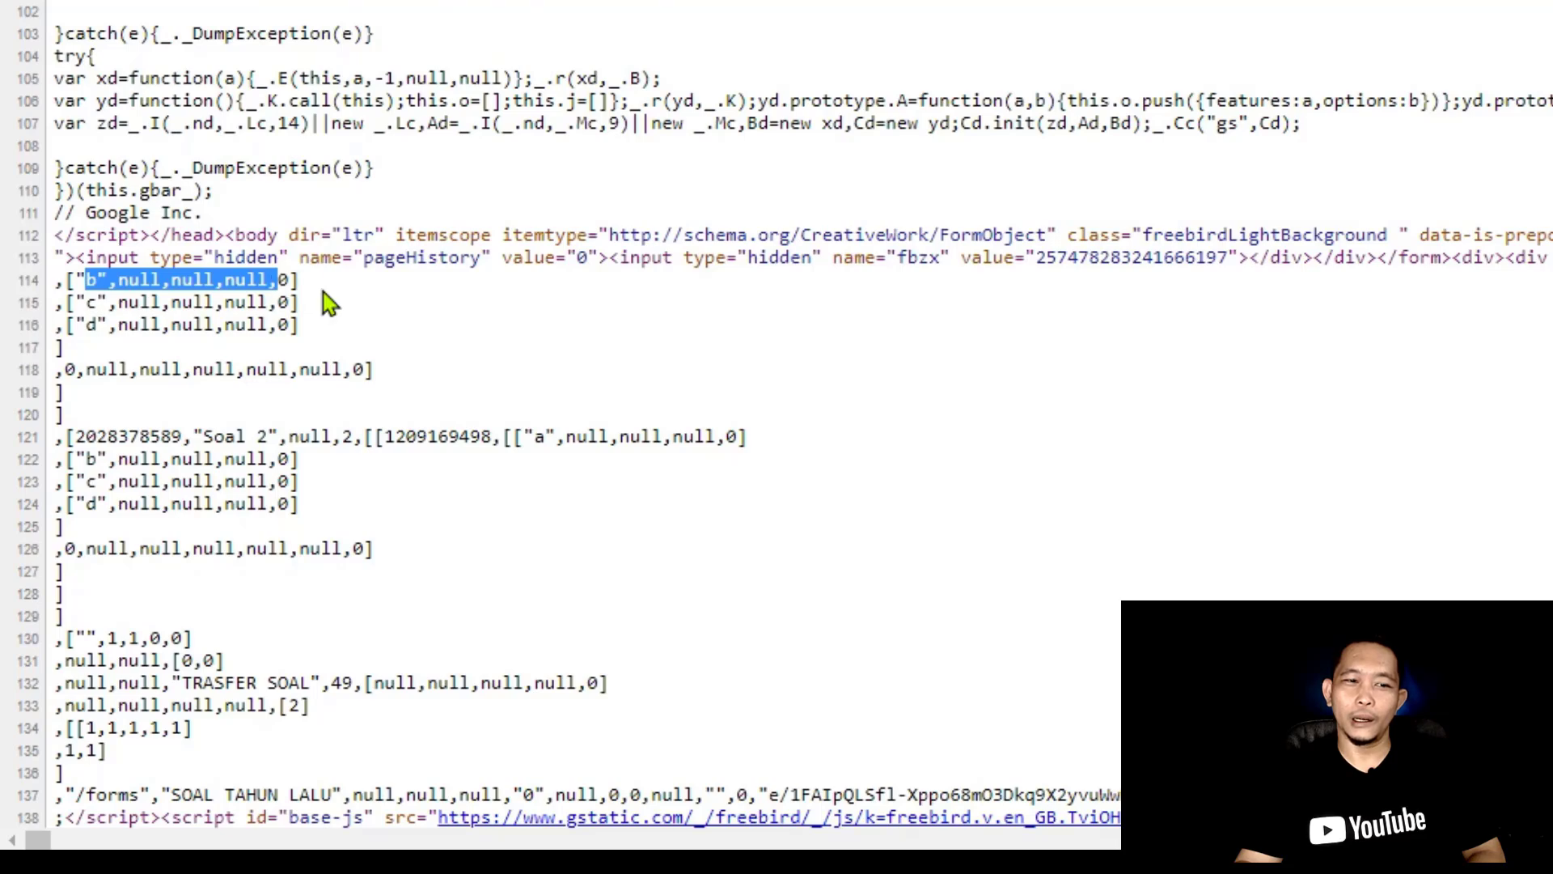
pyautogui.click(128, 316)
pyautogui.moveTo(107, 303); pyautogui.dragTo(97, 326)
pyautogui.doubleClick(91, 324)
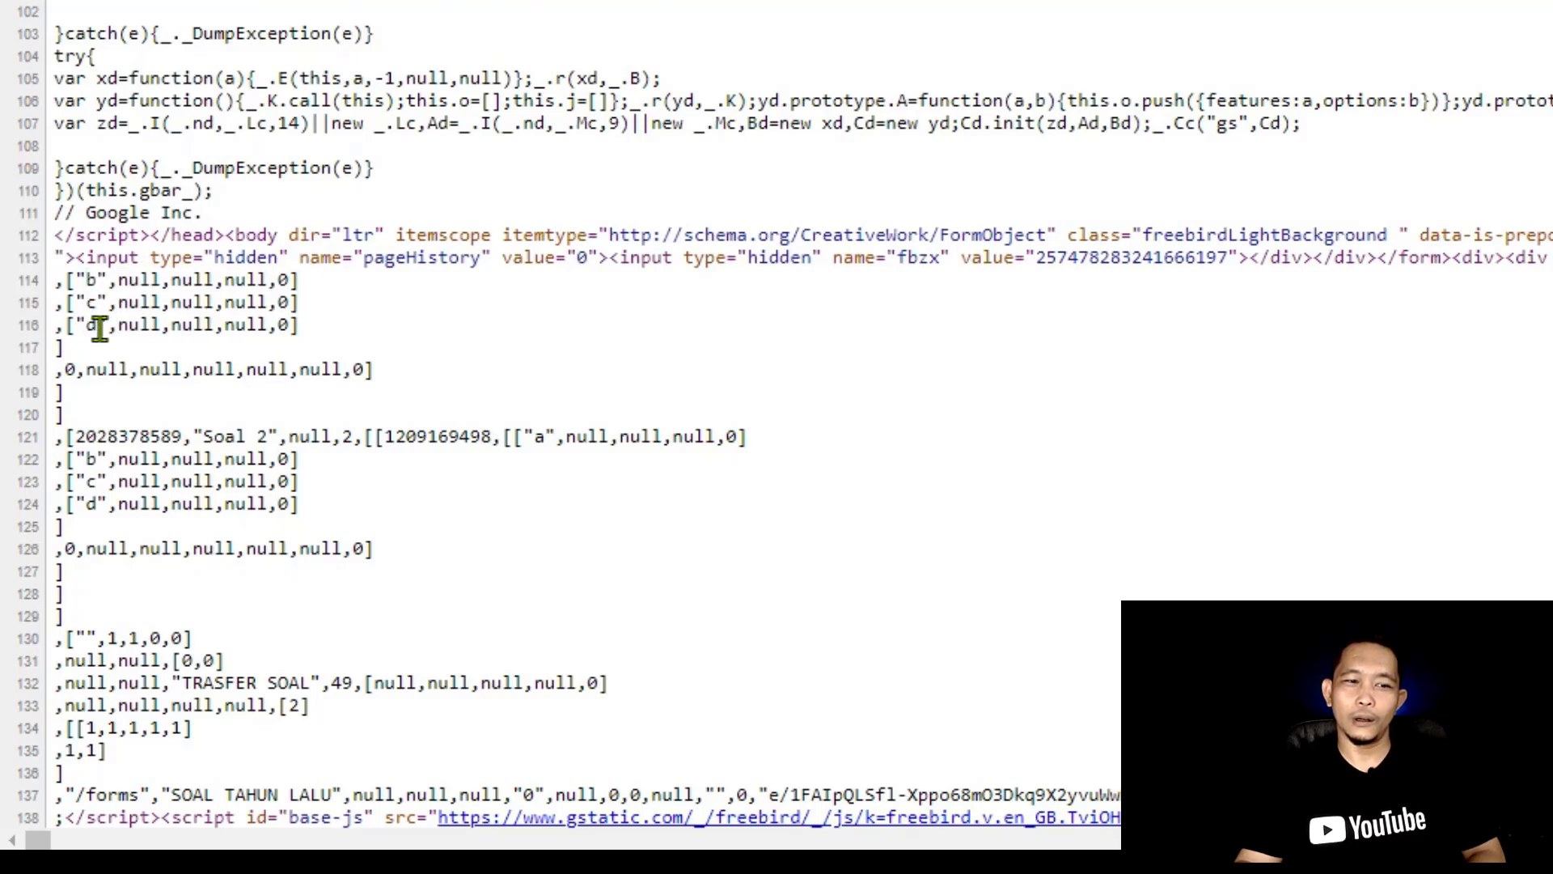
pyautogui.click(262, 320)
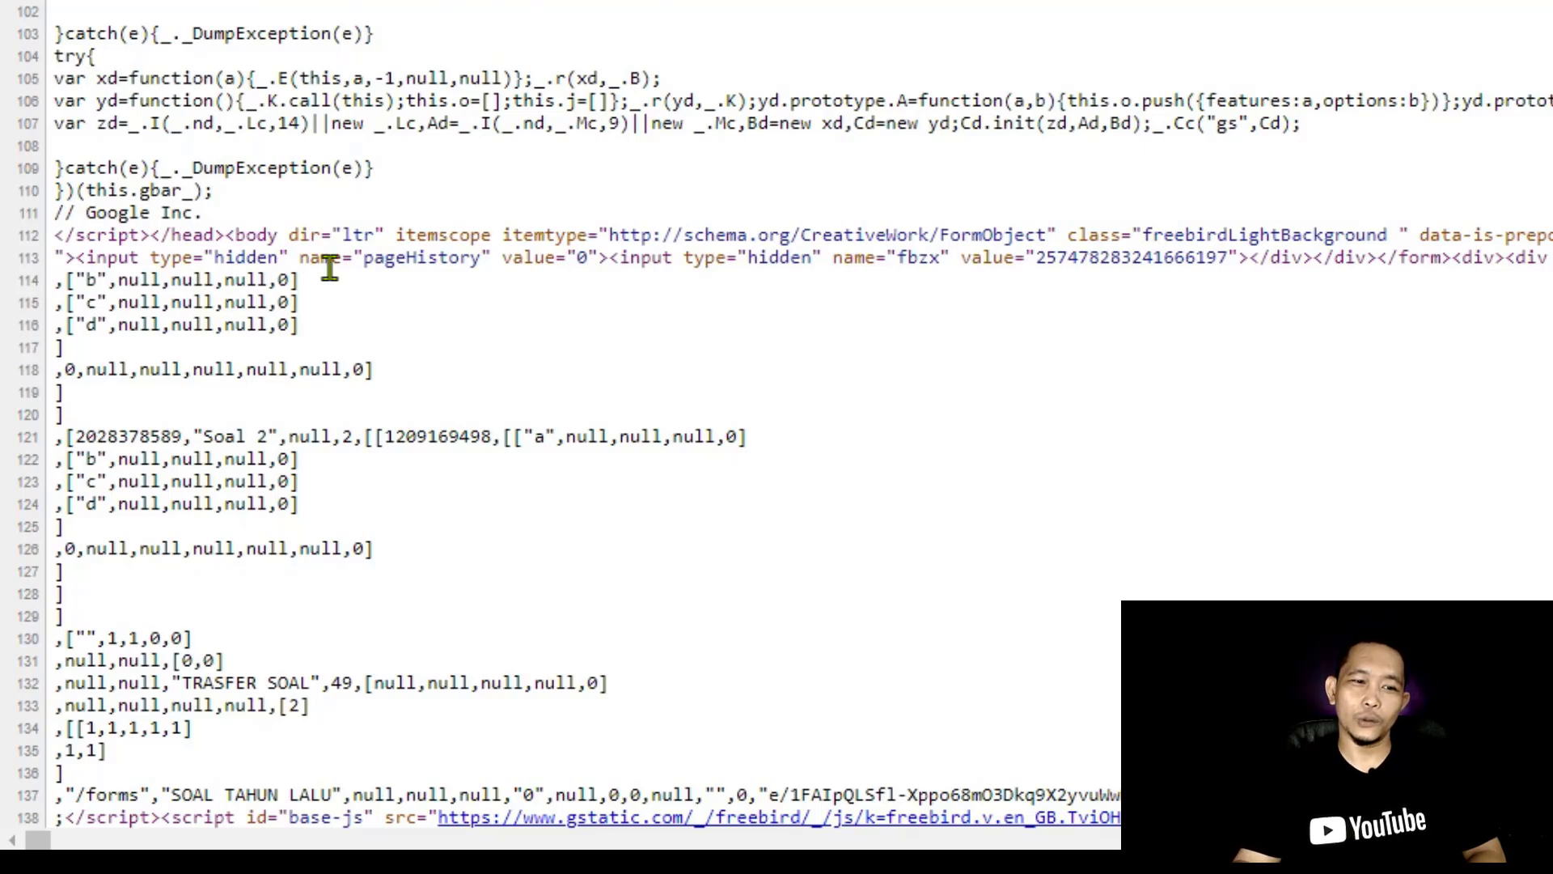
# Step: Copy lines 109 to 117 of the page source and paste them into a new Notepad document
pyautogui.moveTo(55, 167); pyautogui.dragTo(353, 346)
pyautogui.rightClick(225, 277)
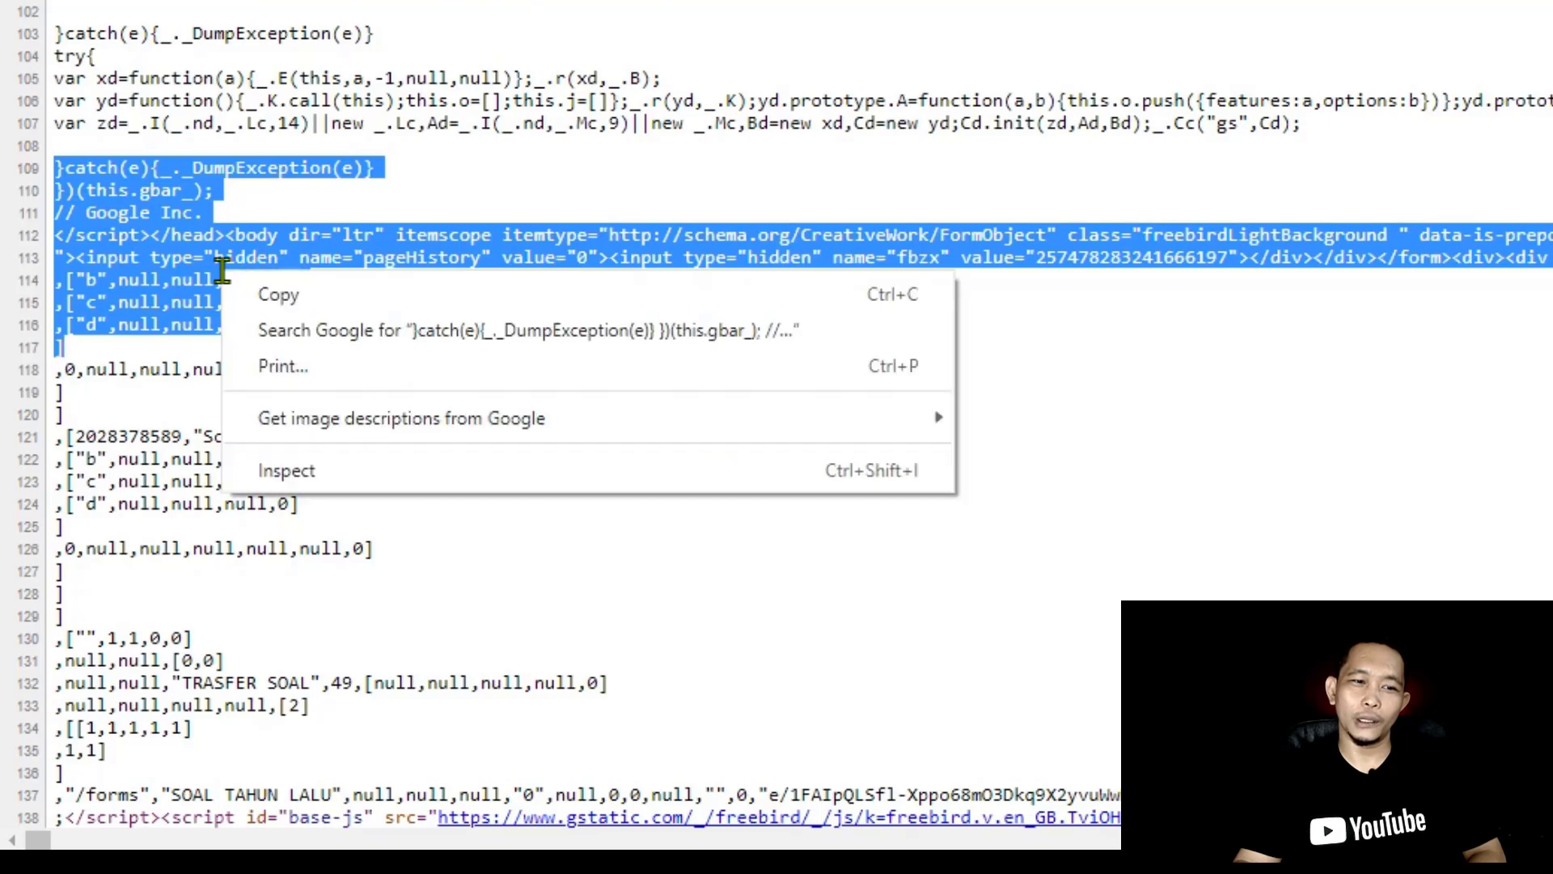
pyautogui.click(299, 302)
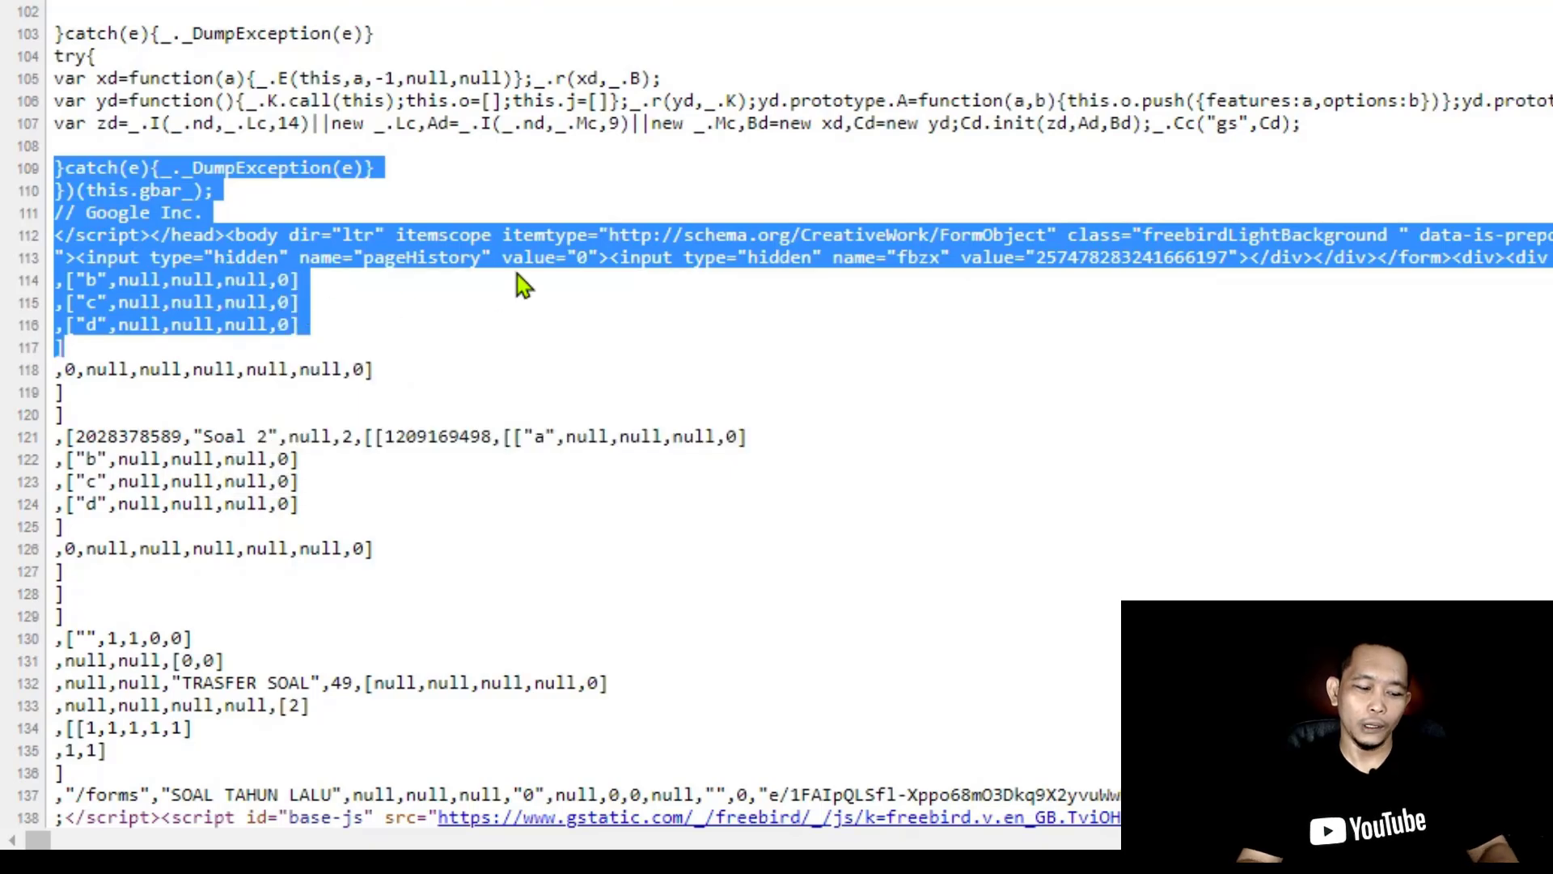
pyautogui.press('super')
pyautogui.write('note')
pyautogui.press('Return')
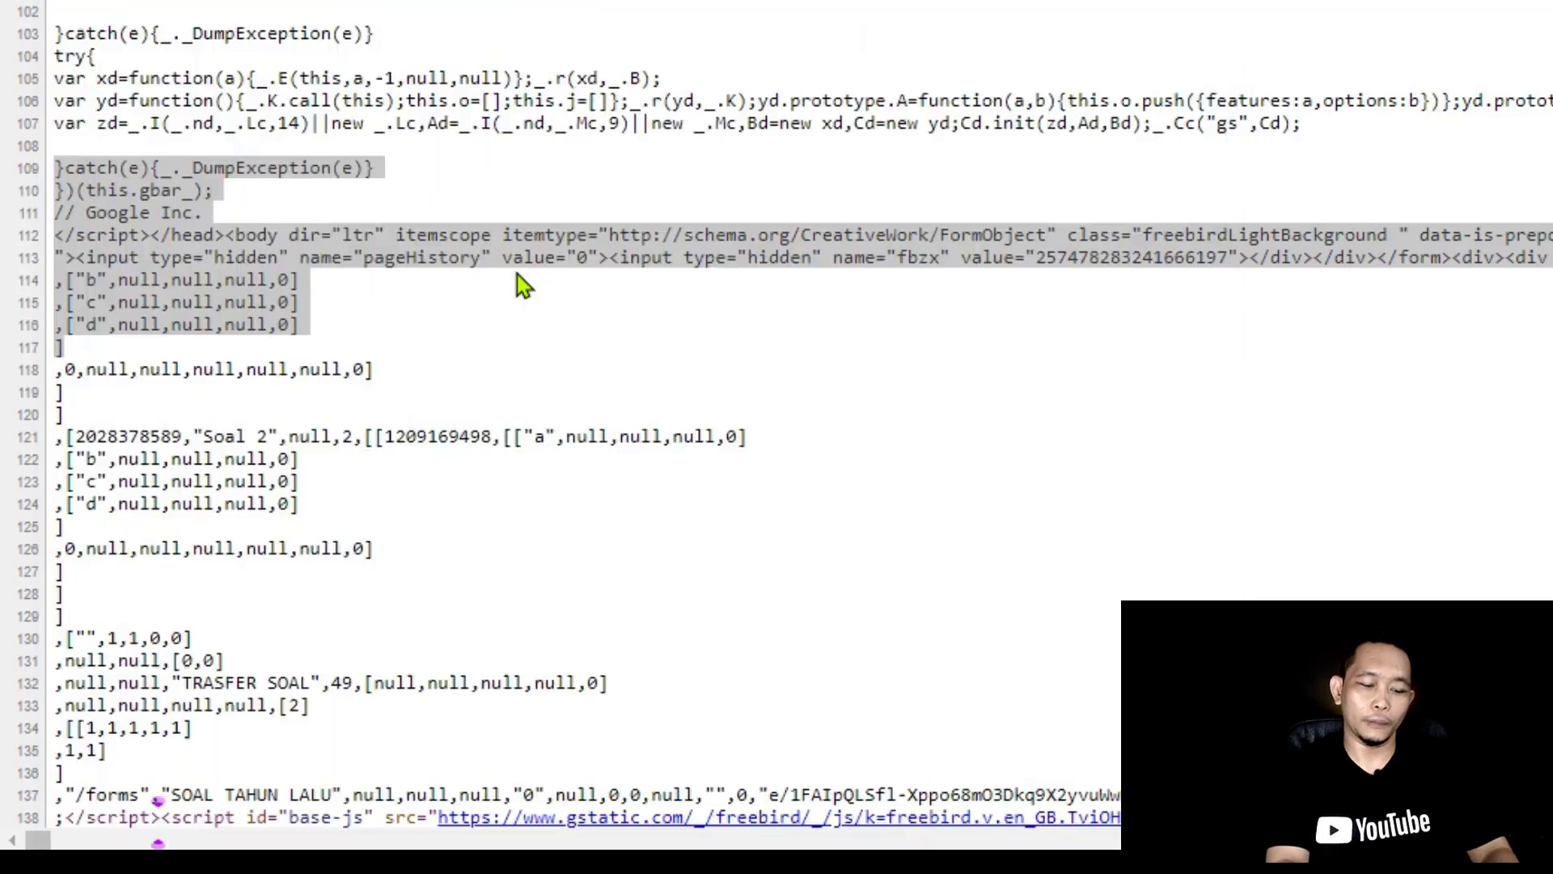
pyautogui.hotkey('ctrl', 'v')
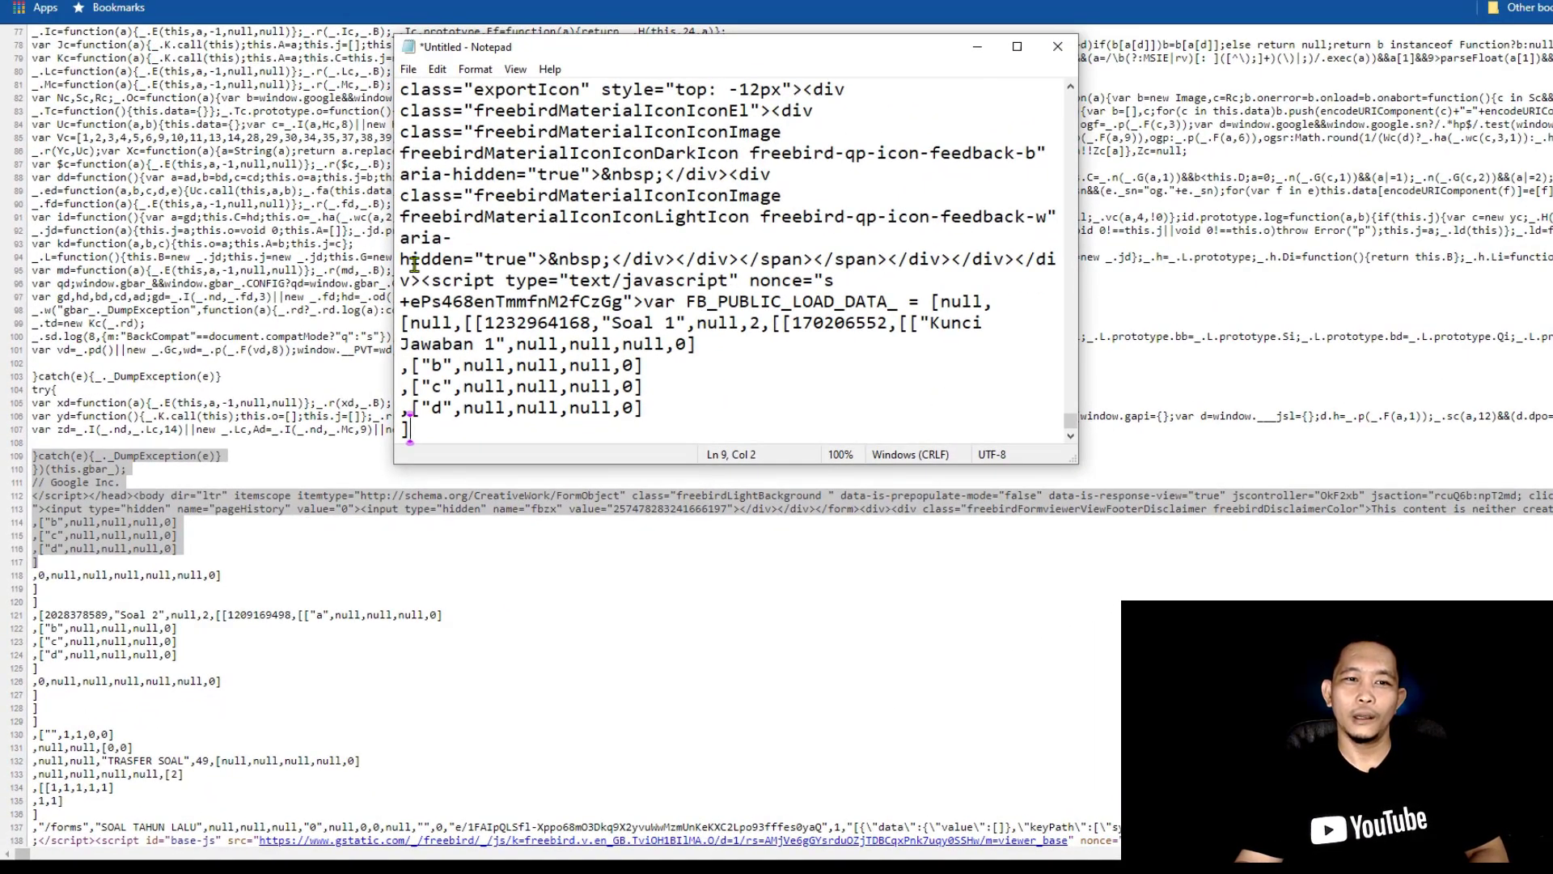
# Step: Examine the Soal 1 question entry and its answer options at the end of the pasted code
pyautogui.moveTo(403, 259); pyautogui.dragTo(668, 406)
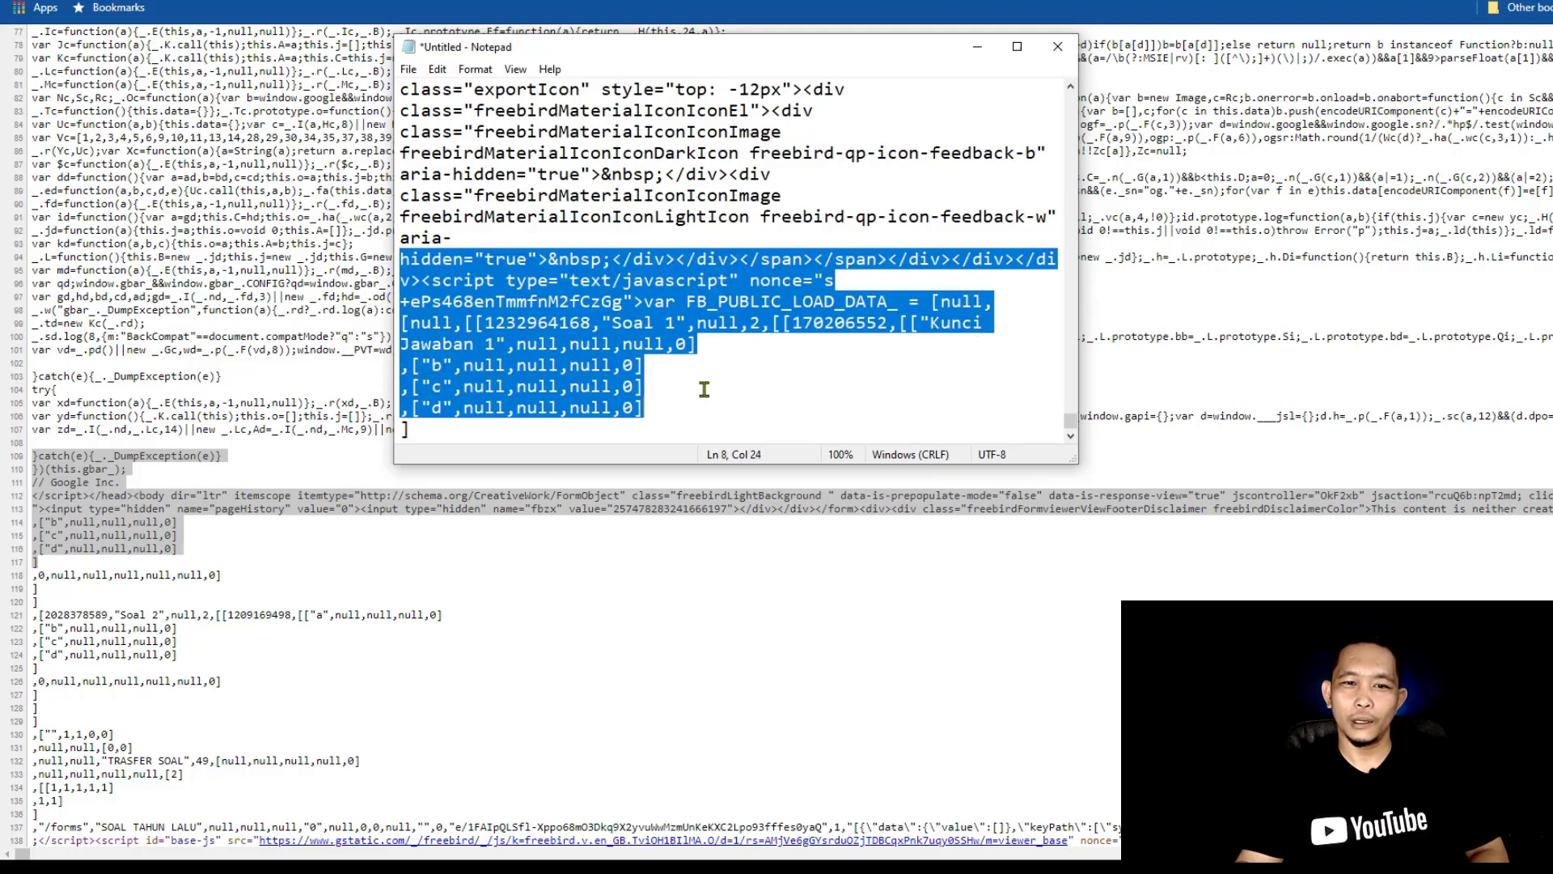
pyautogui.click(705, 389)
pyautogui.moveTo(437, 367); pyautogui.dragTo(661, 367)
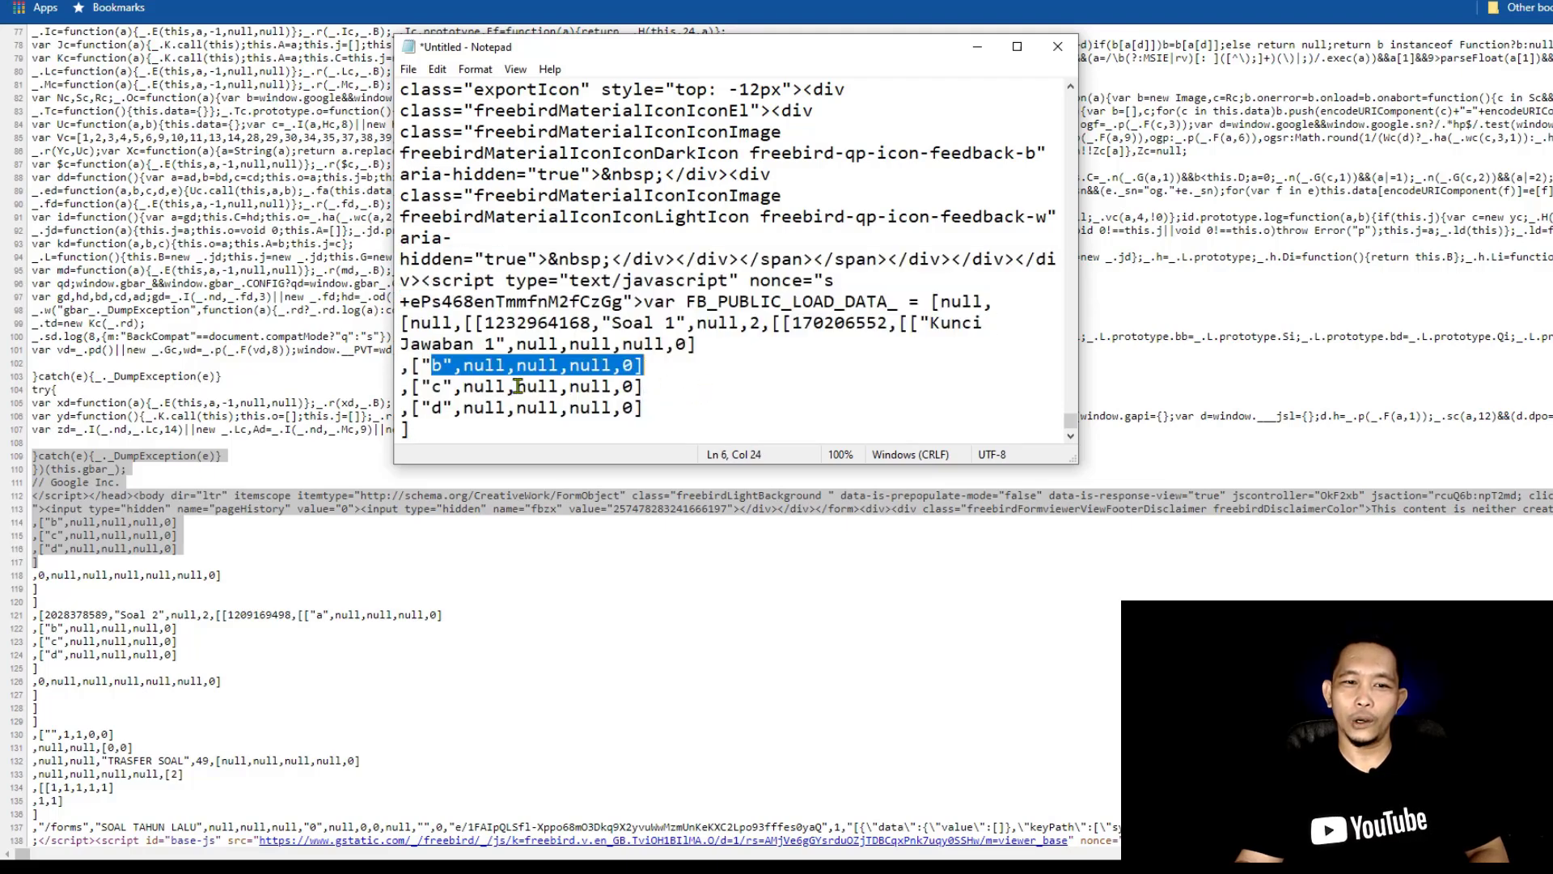
pyautogui.moveTo(433, 386); pyautogui.dragTo(673, 389)
pyautogui.moveTo(445, 407); pyautogui.dragTo(670, 409)
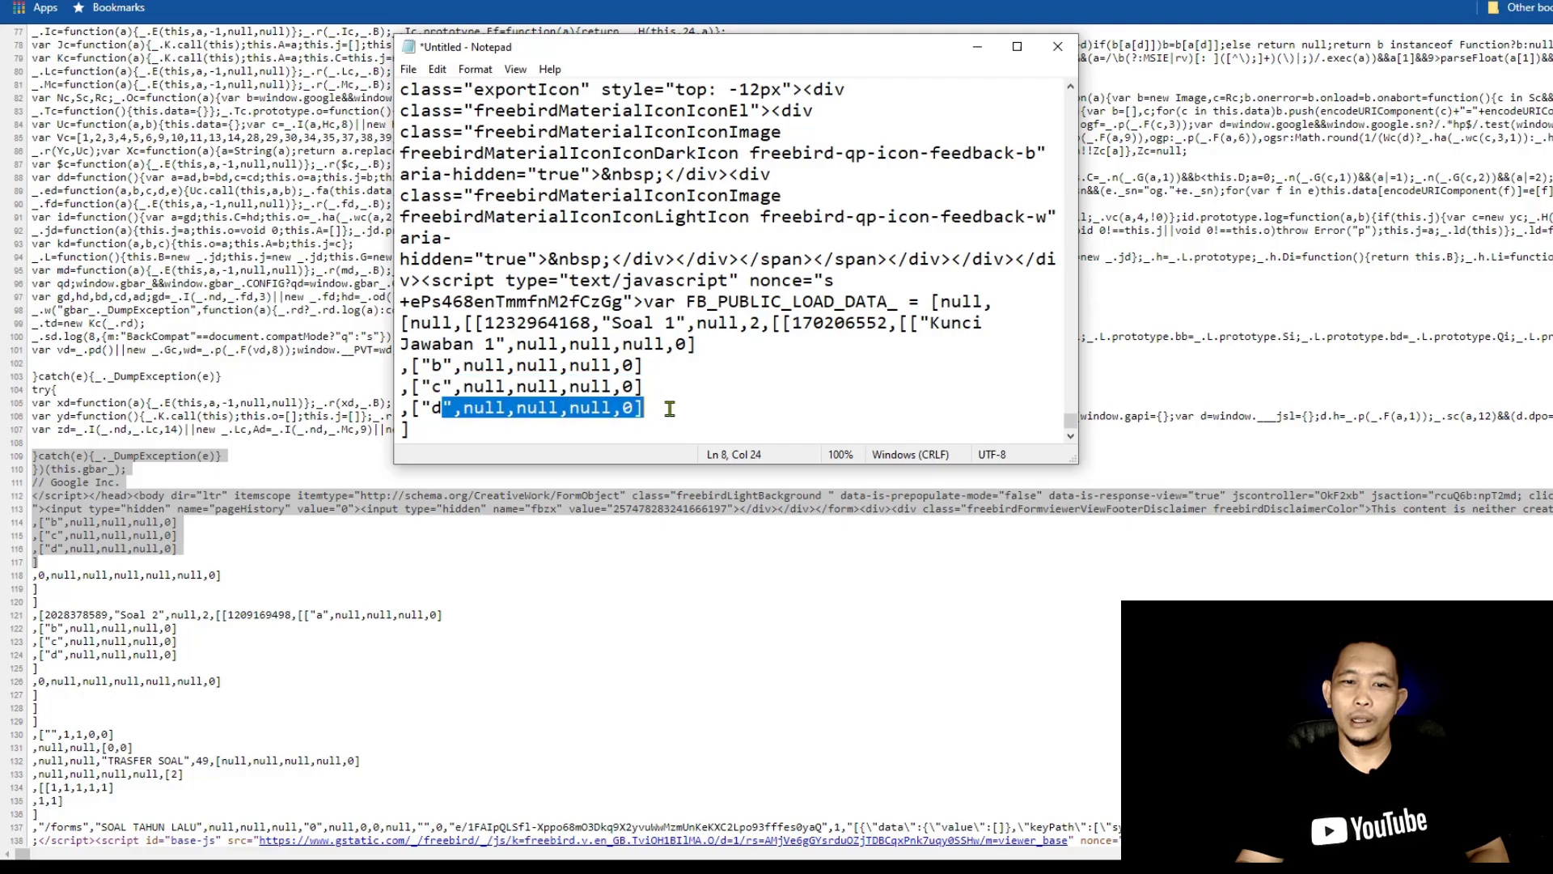
pyautogui.click(687, 327)
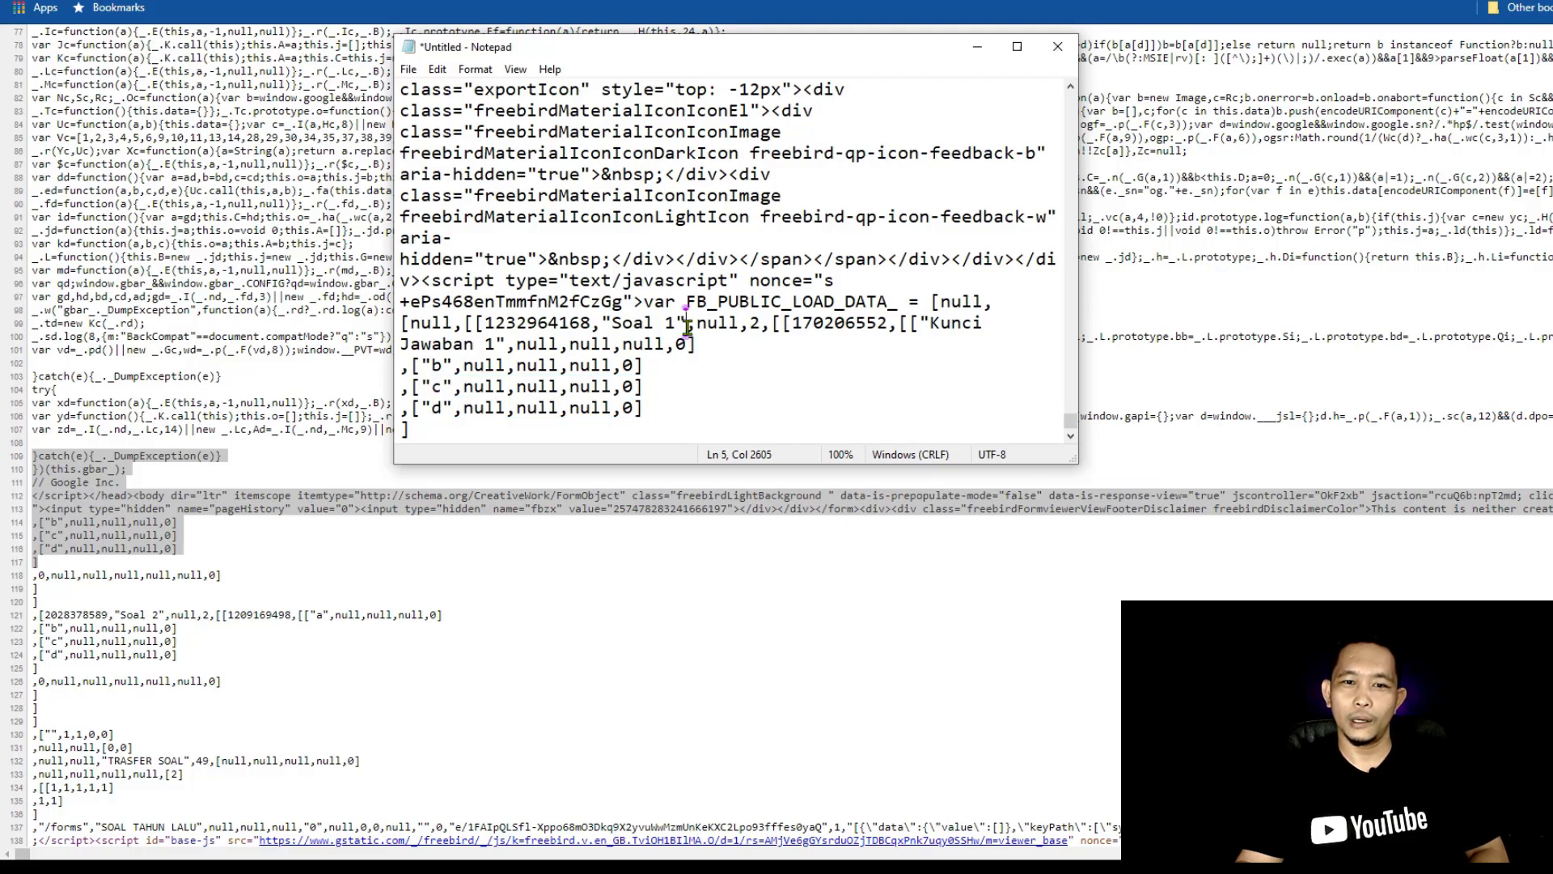
pyautogui.moveTo(404, 324); pyautogui.dragTo(849, 326)
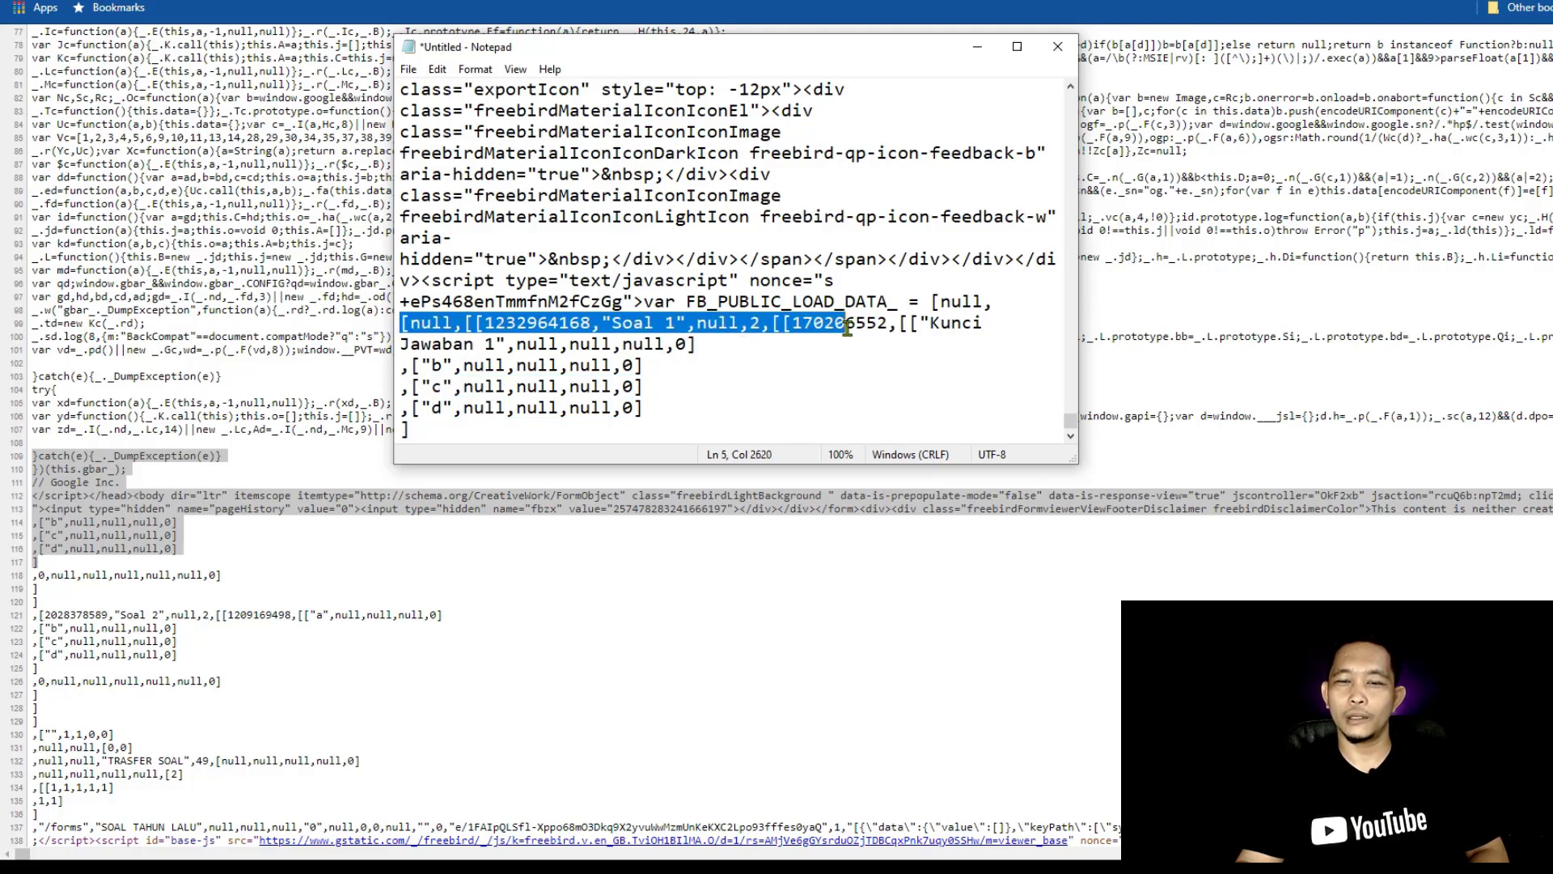
pyautogui.click(930, 322)
pyautogui.moveTo(413, 346); pyautogui.dragTo(876, 326)
pyautogui.click(885, 336)
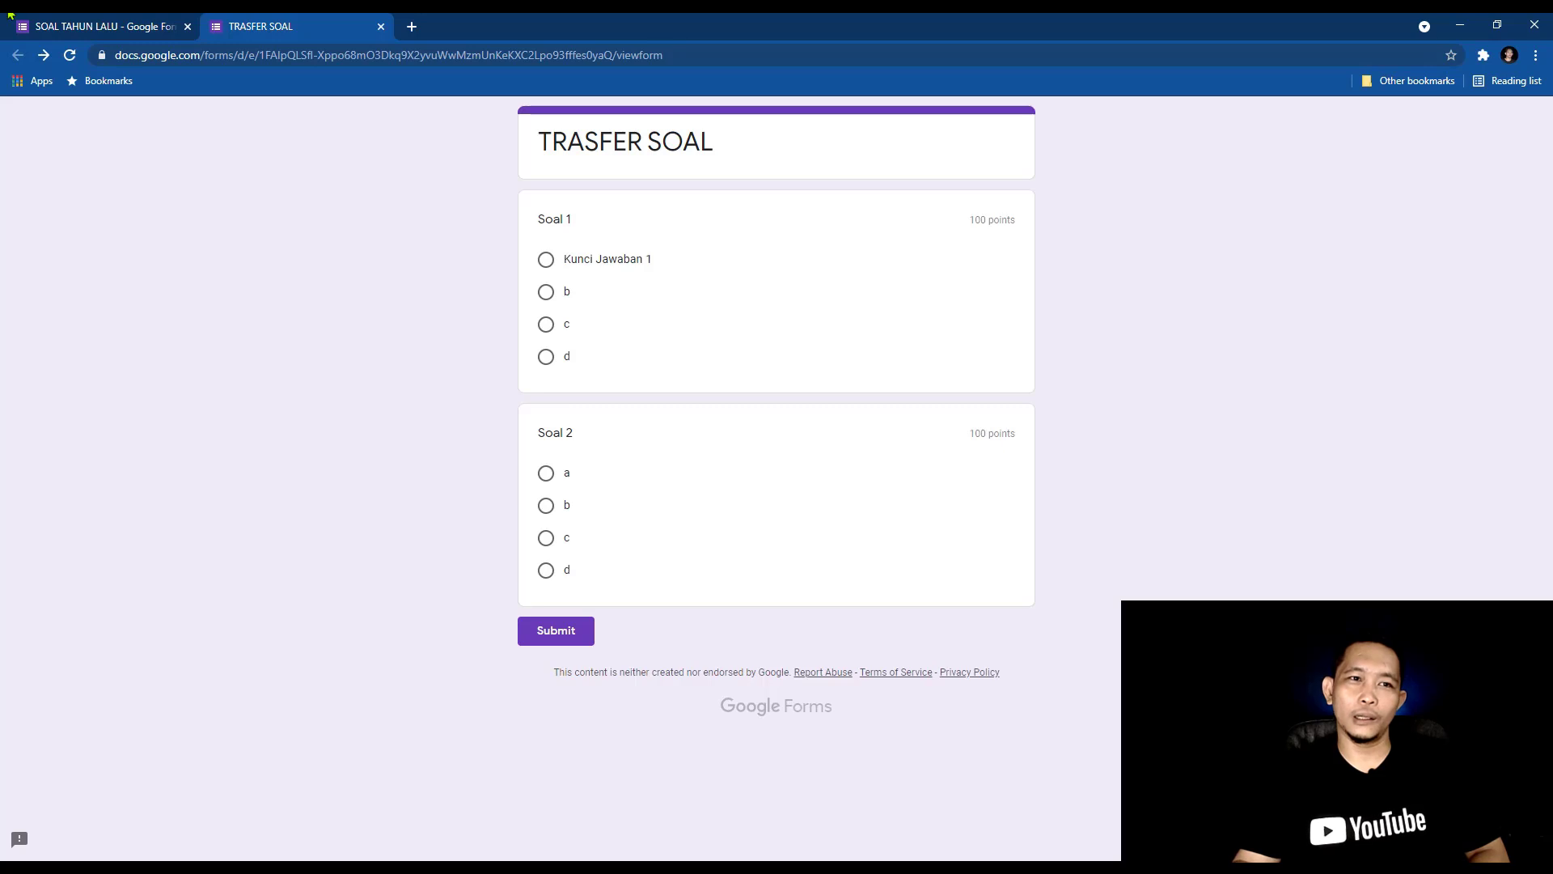
# Step: In the SOAL TAHUN LALU form's general settings, disable summary charts and text responses for respondents and limit the form to 1 response
pyautogui.click(101, 25)
pyautogui.scroll(1, 1294, 550)
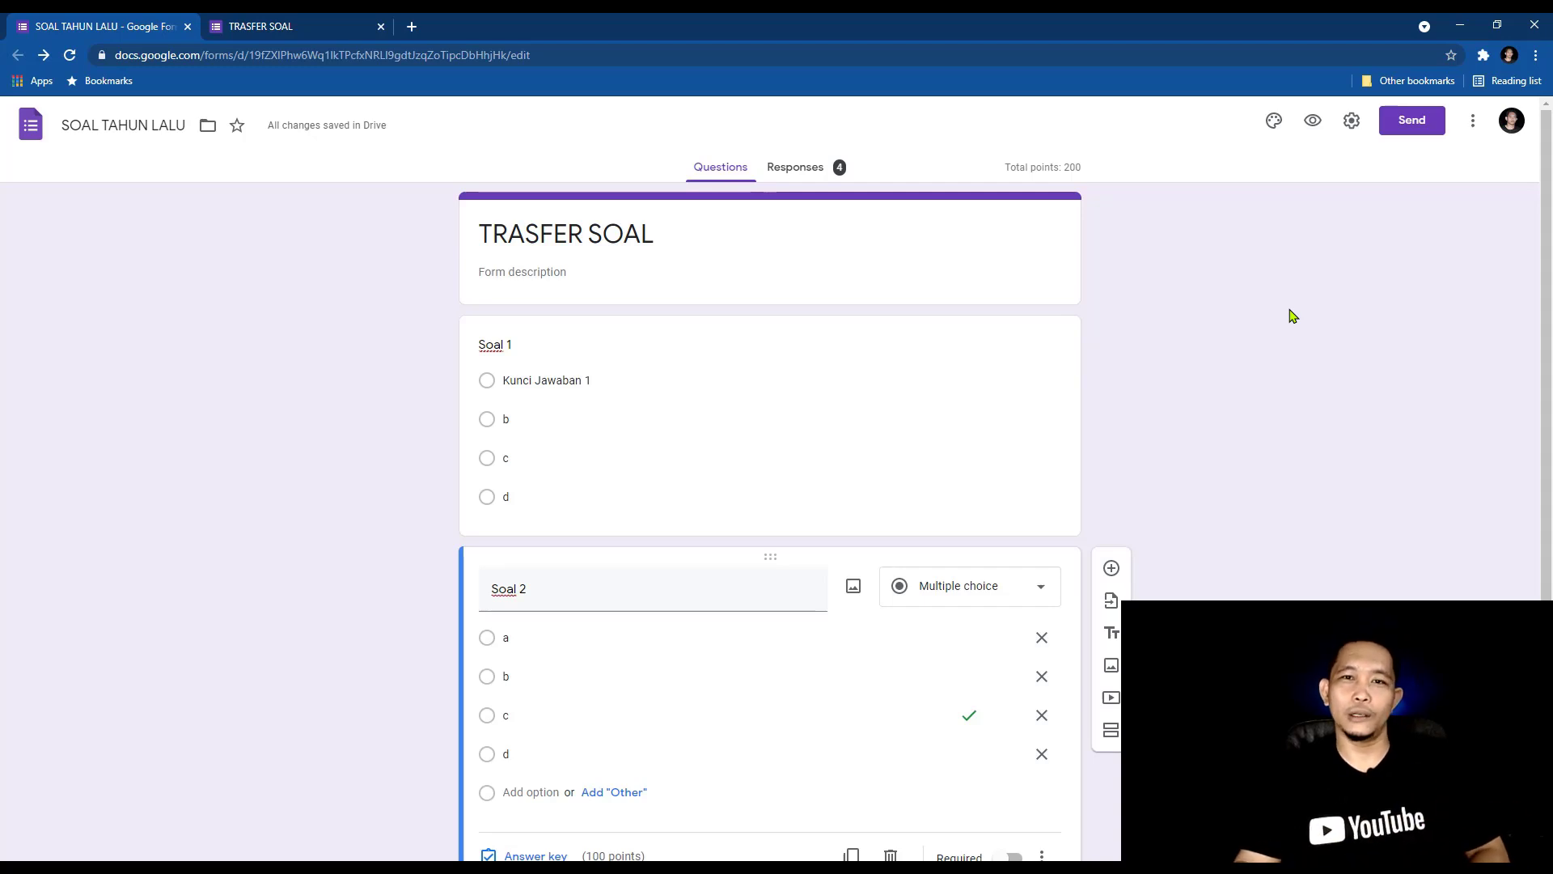
pyautogui.click(1352, 123)
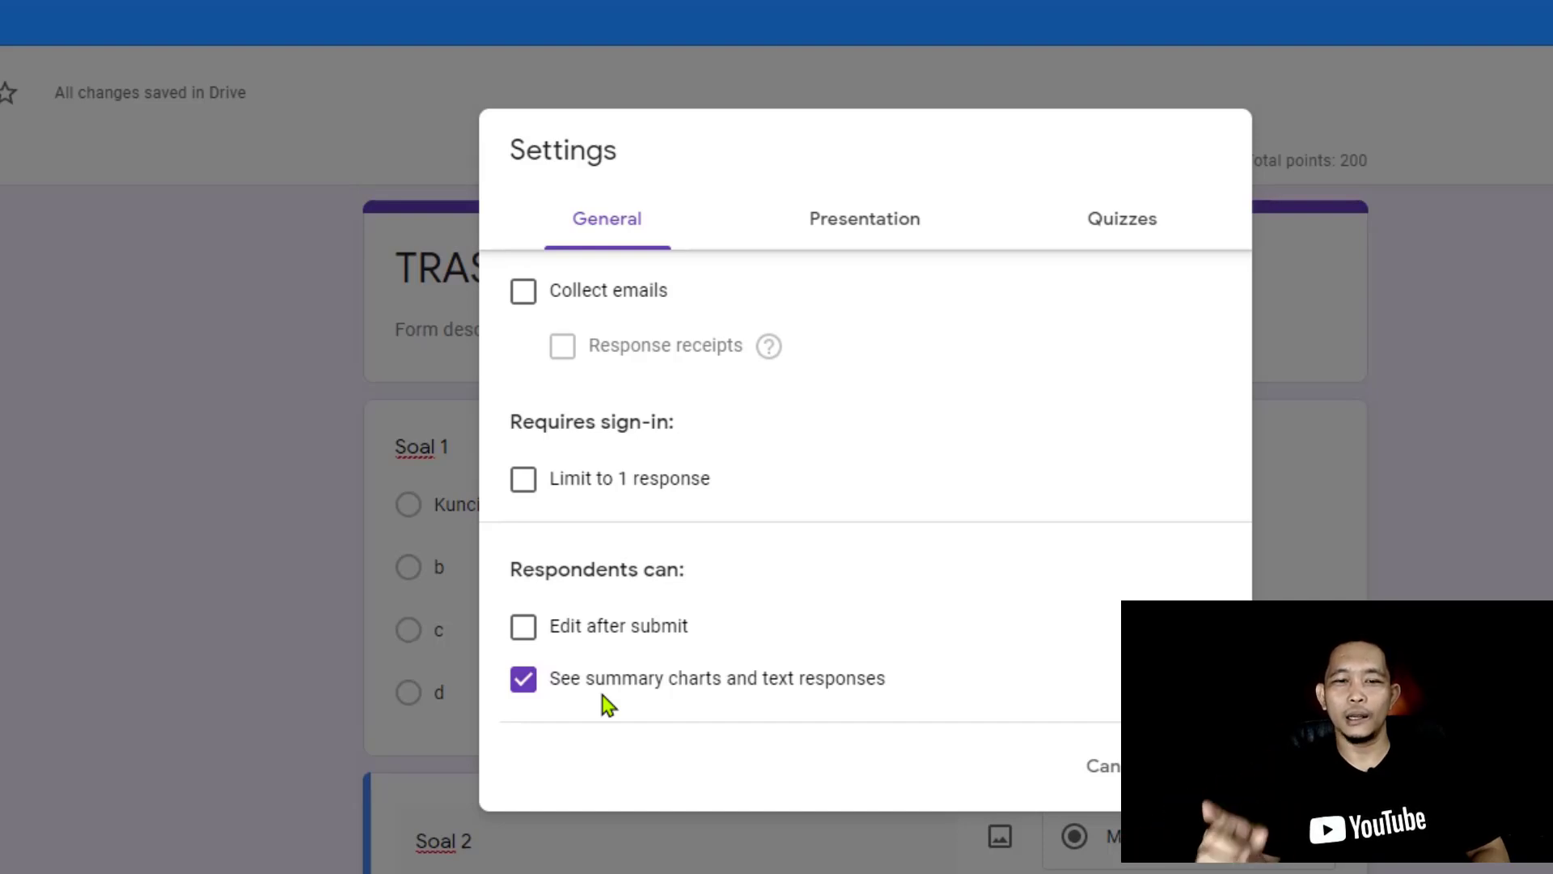
pyautogui.click(524, 680)
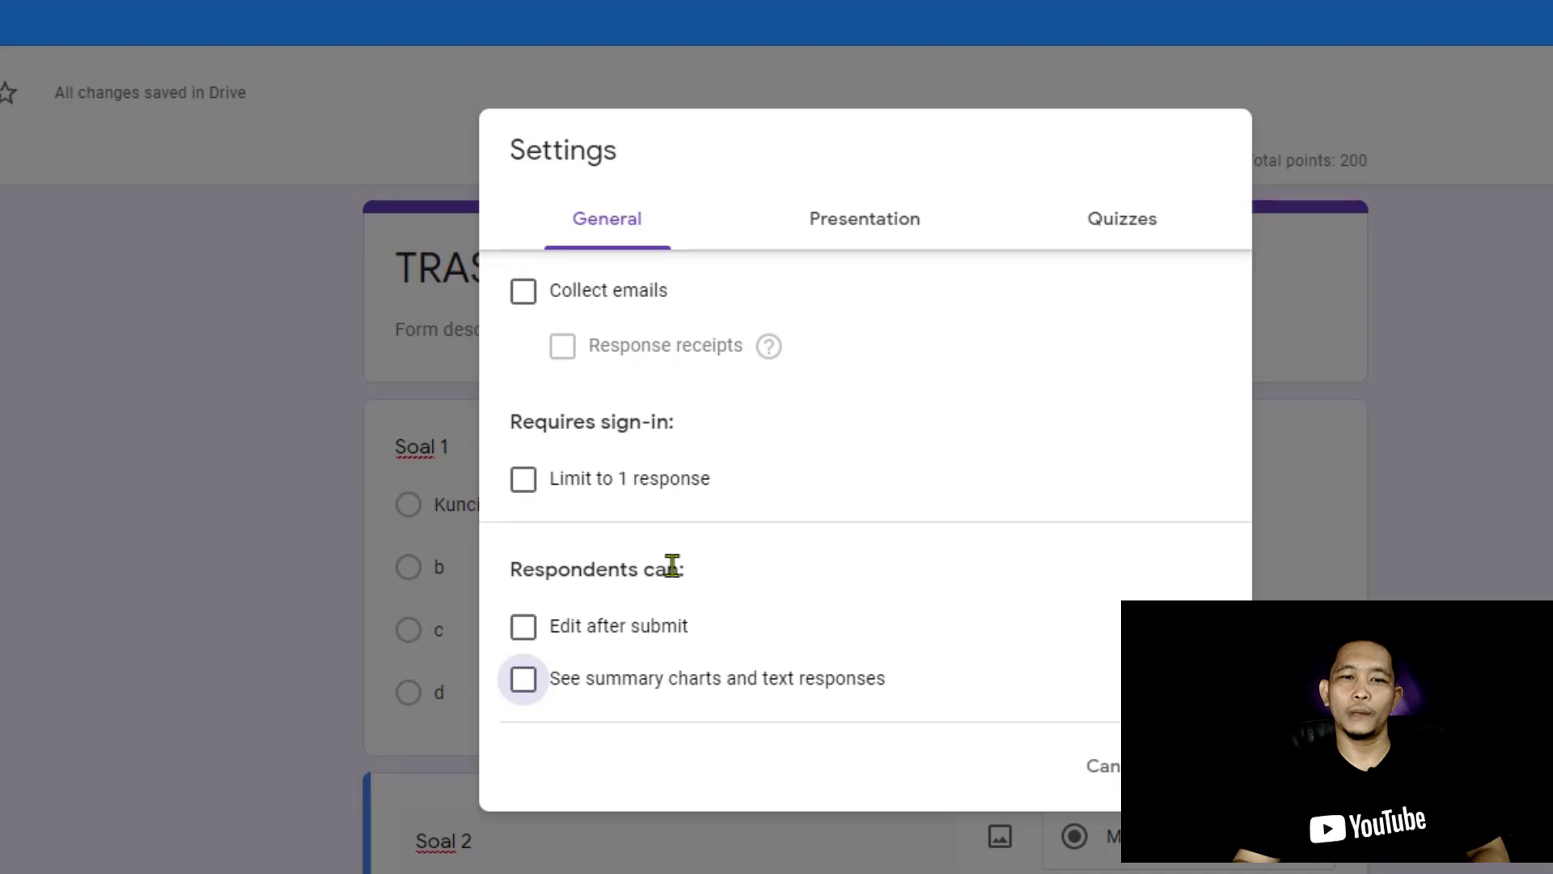
pyautogui.click(524, 480)
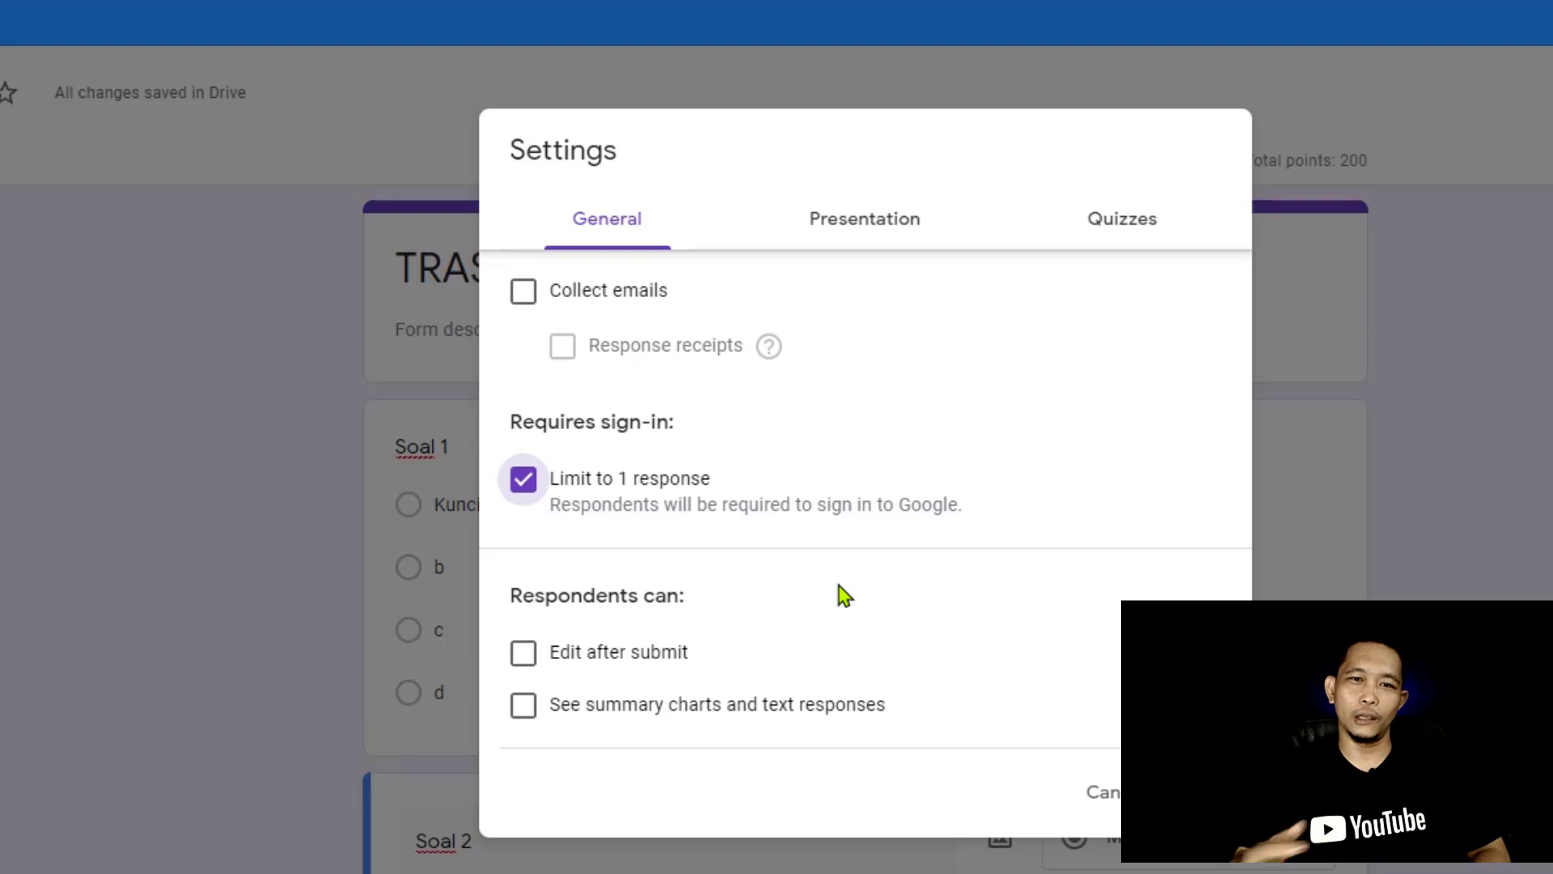
# Step: In the quiz settings, stop respondents from seeing missed questions and correct answers
pyautogui.click(856, 218)
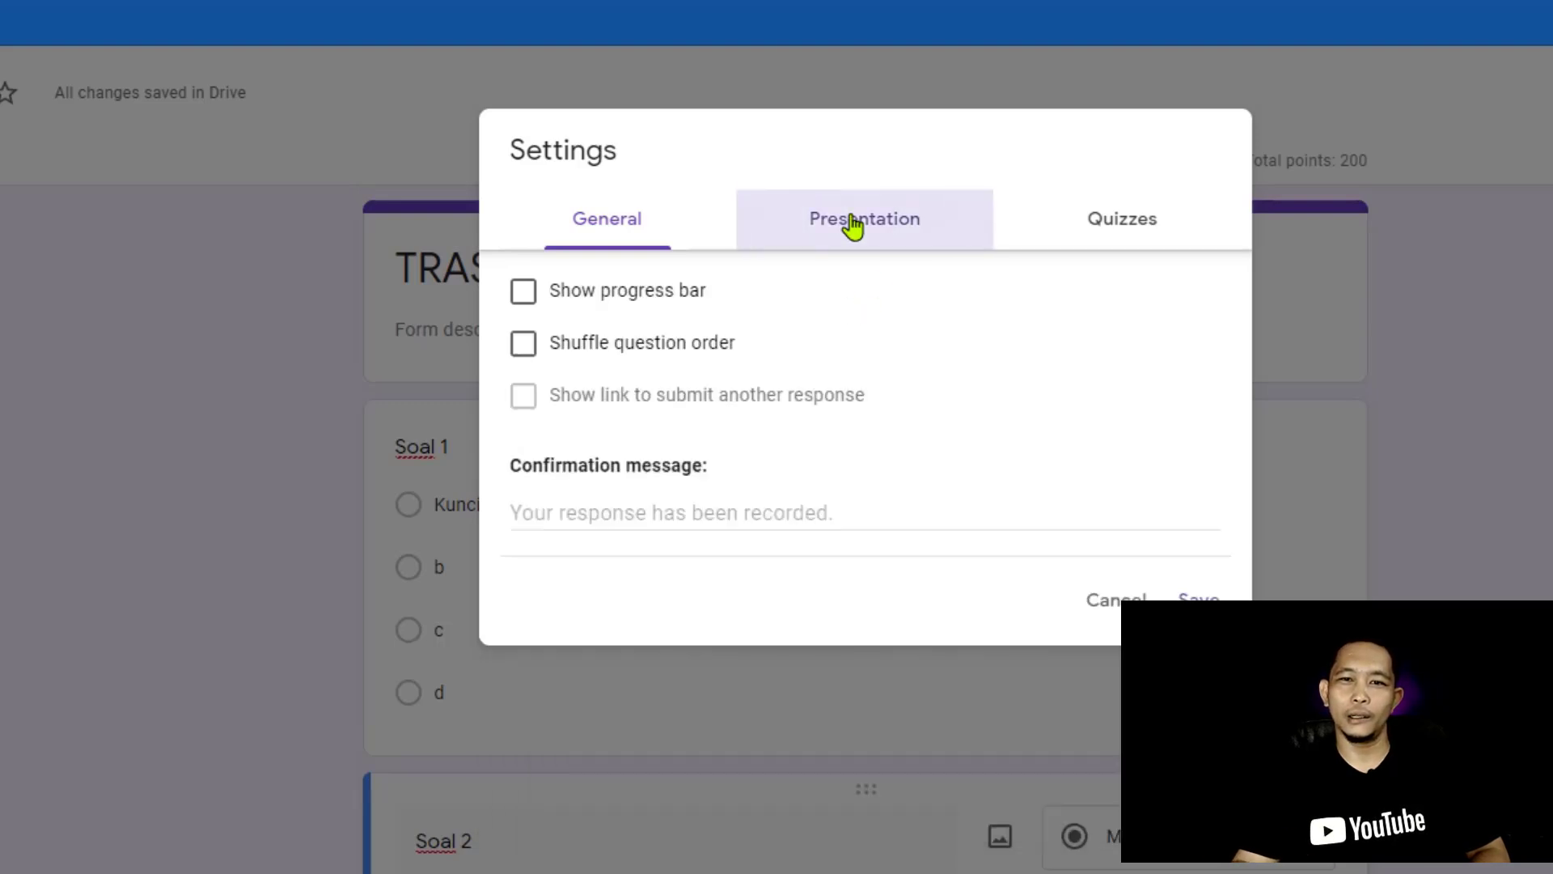
pyautogui.click(1092, 234)
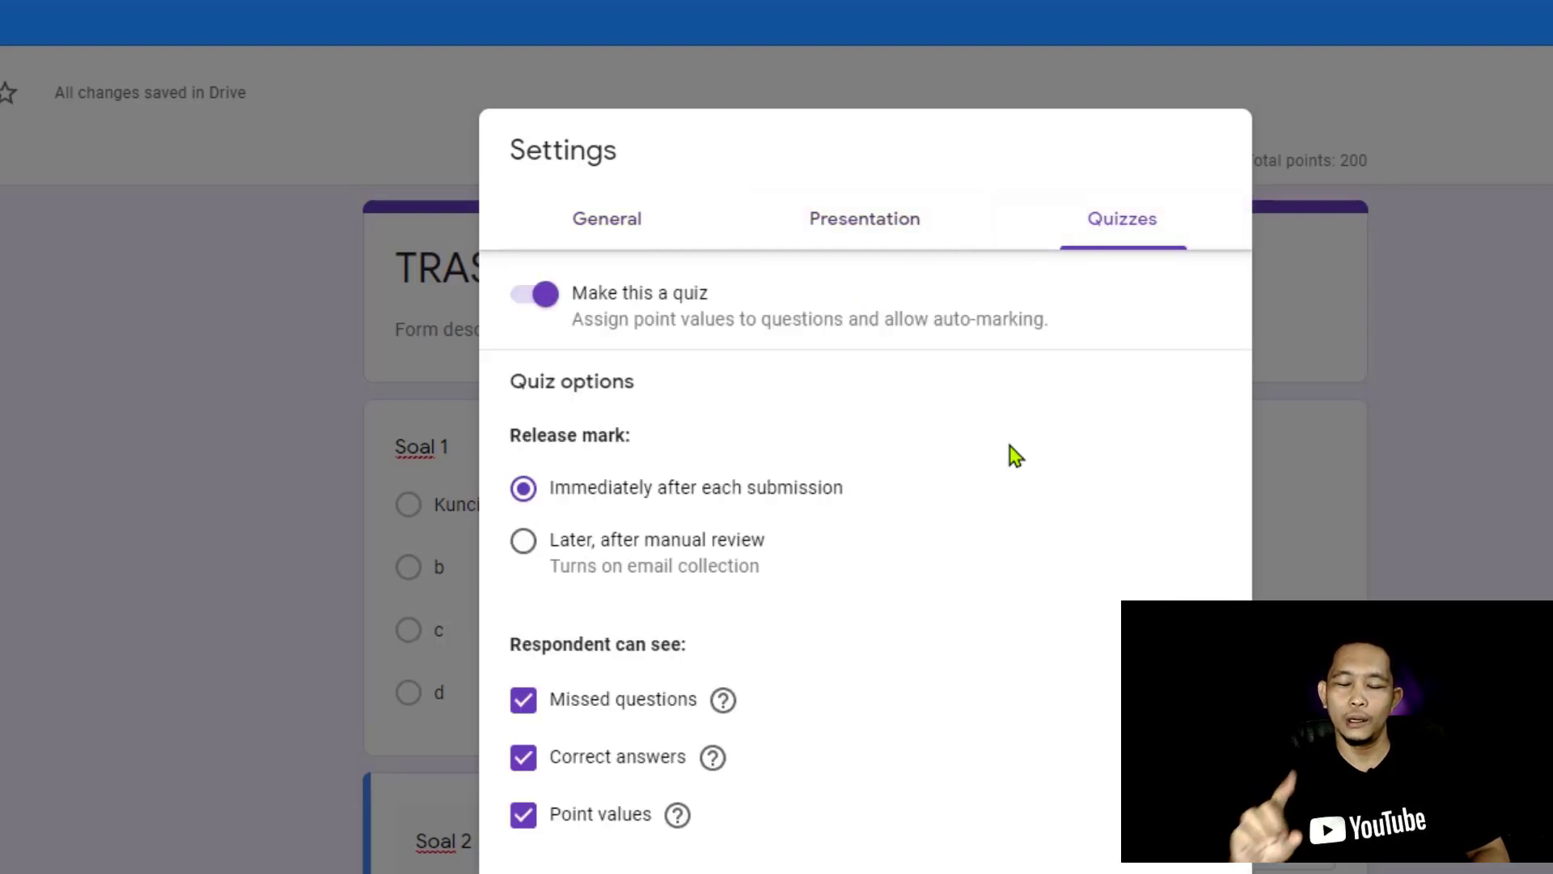
pyautogui.click(523, 700)
pyautogui.click(523, 758)
pyautogui.click(524, 814)
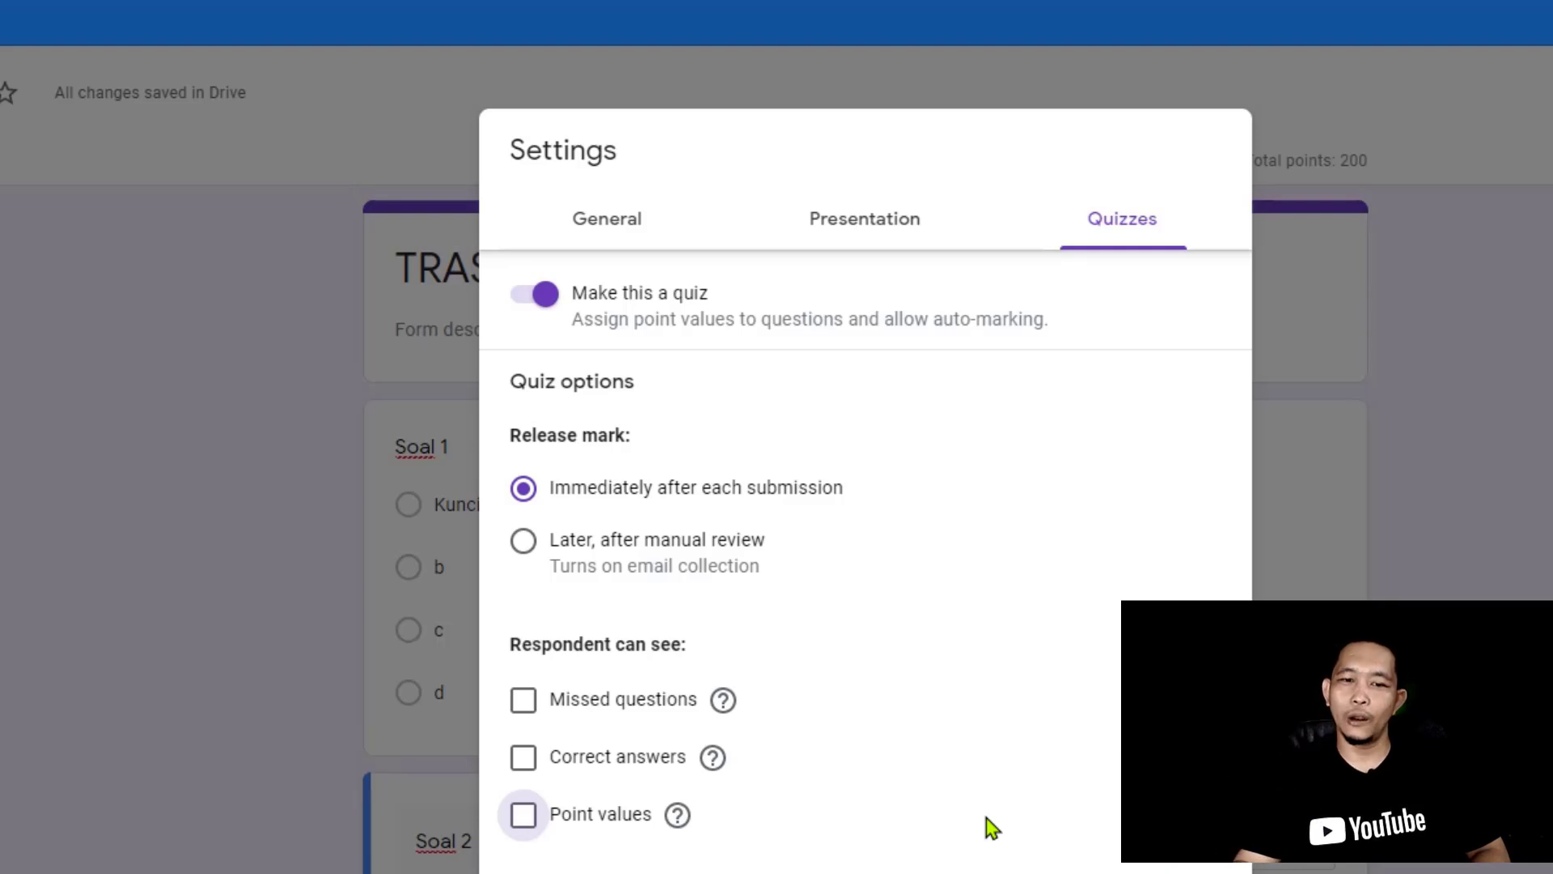
pyautogui.click(522, 825)
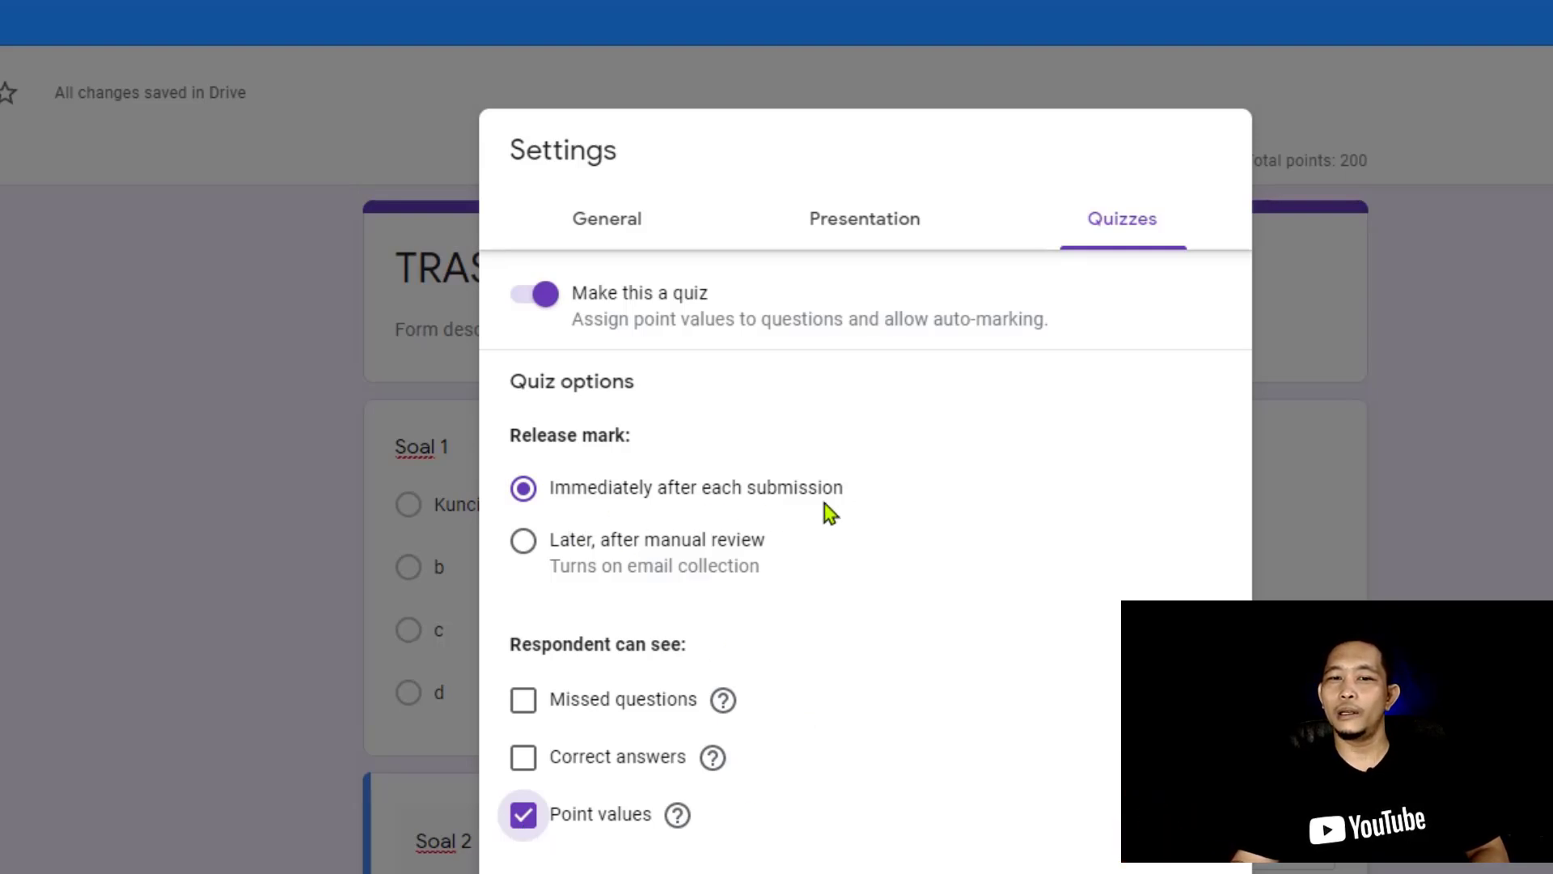
# Step: Set marks to be released later, after manual review, hide point values from respondents, and save the form settings
pyautogui.click(527, 557)
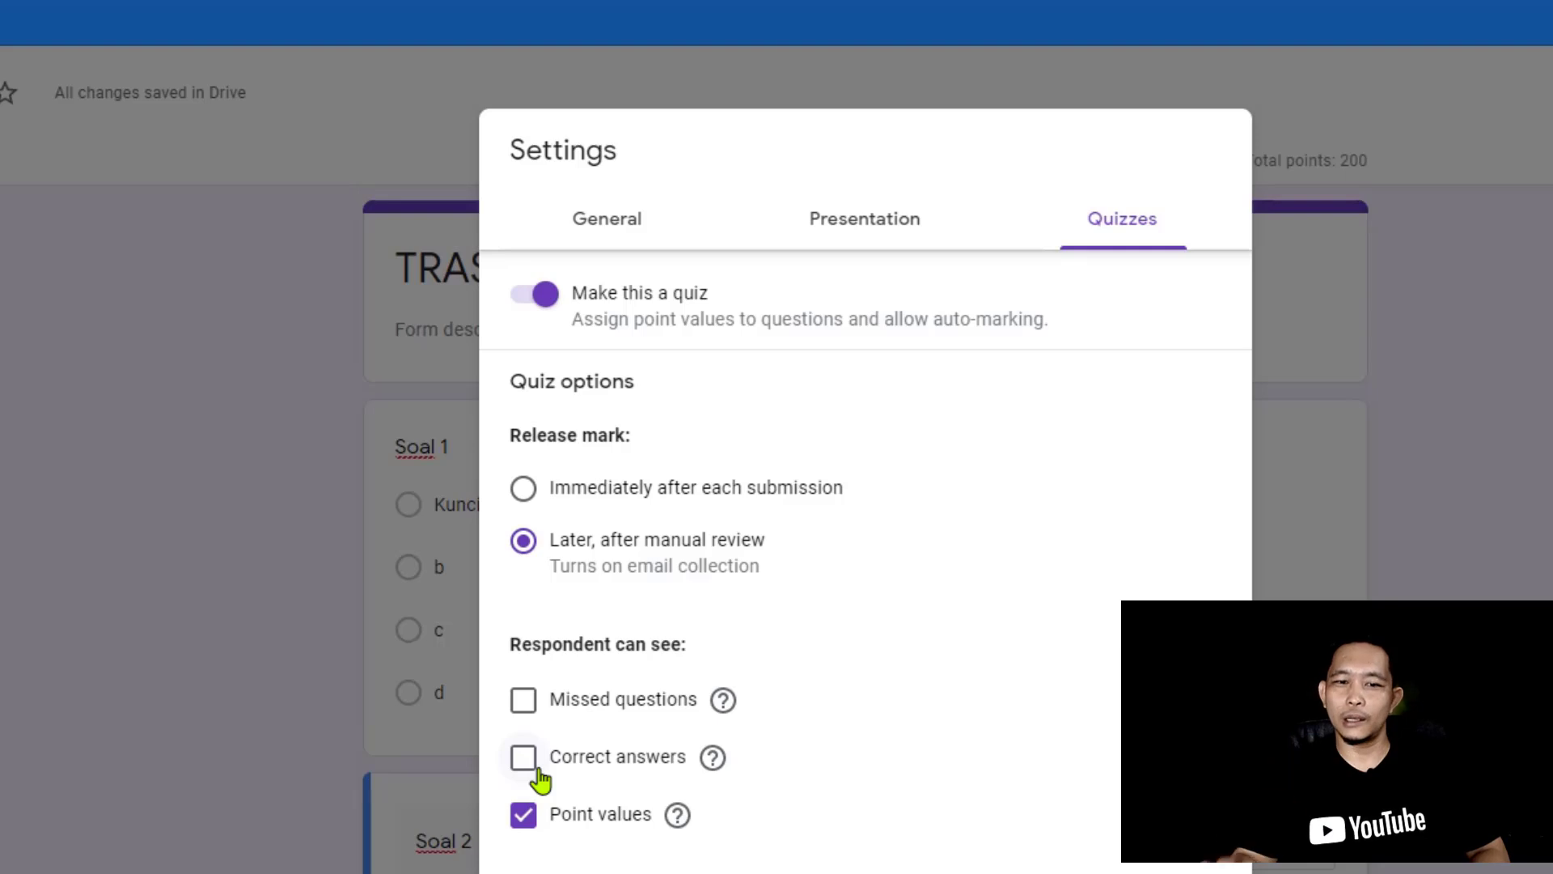
pyautogui.click(530, 819)
pyautogui.click(625, 240)
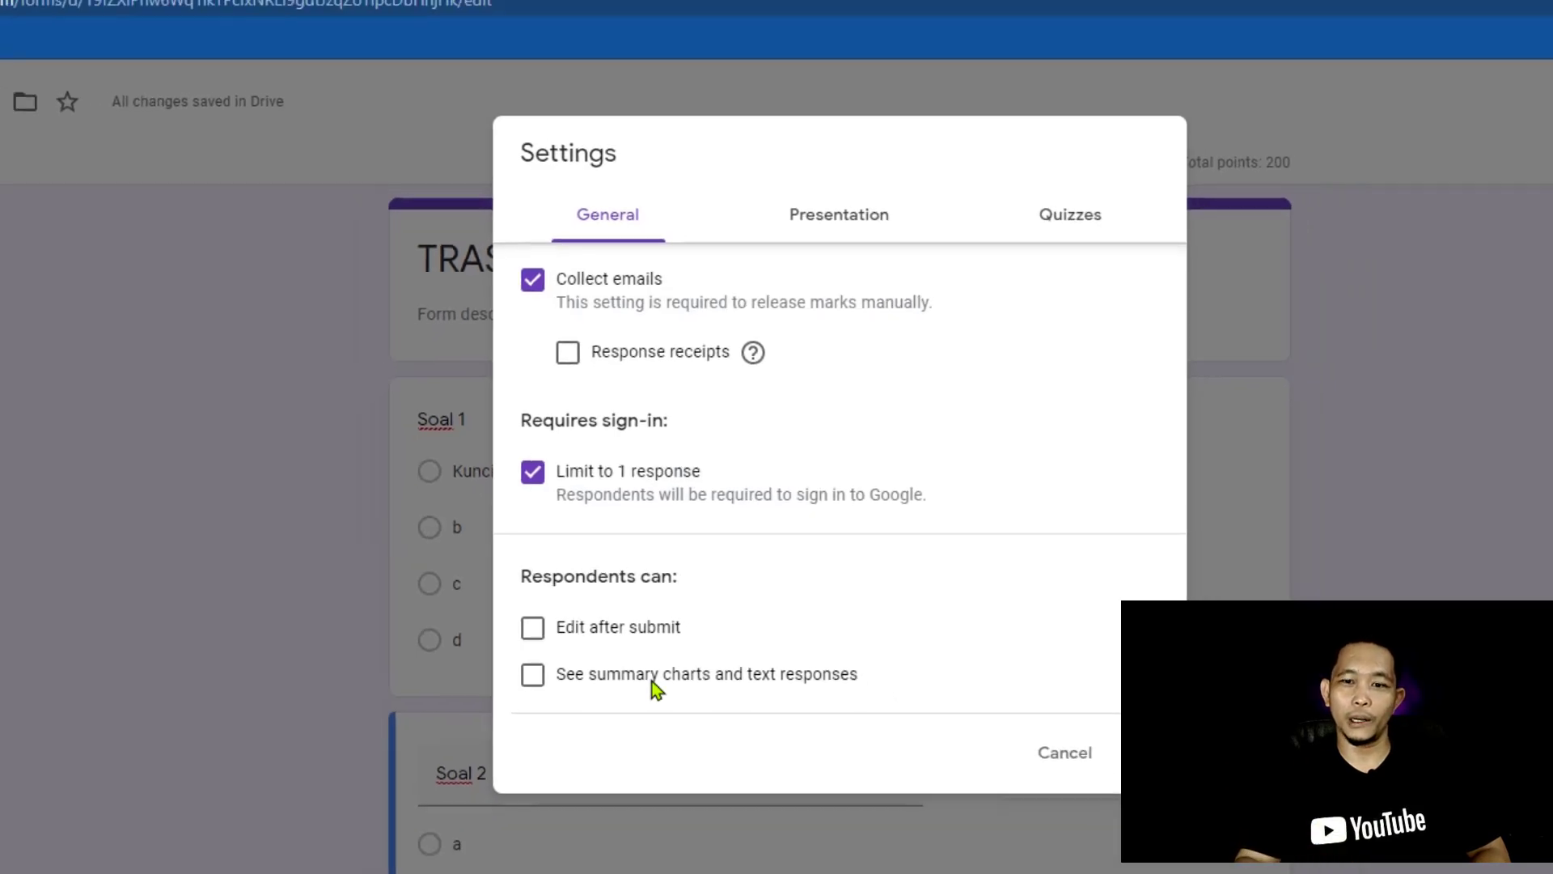
pyautogui.click(1209, 817)
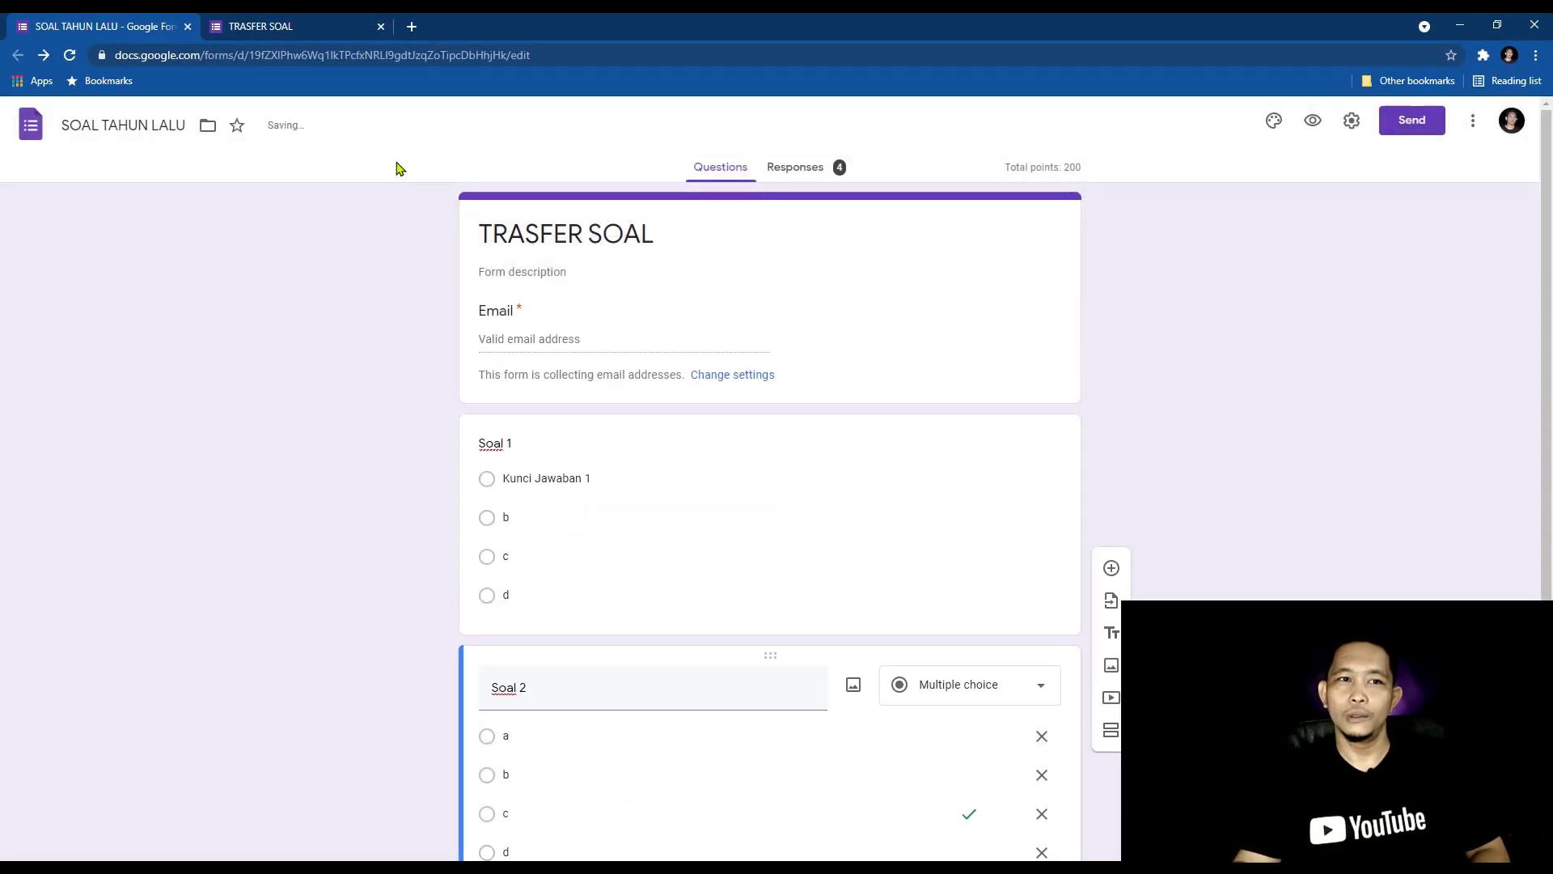
# Step: Reload the live TRASFER SOAL form to check it with the saved settings
pyautogui.click(308, 26)
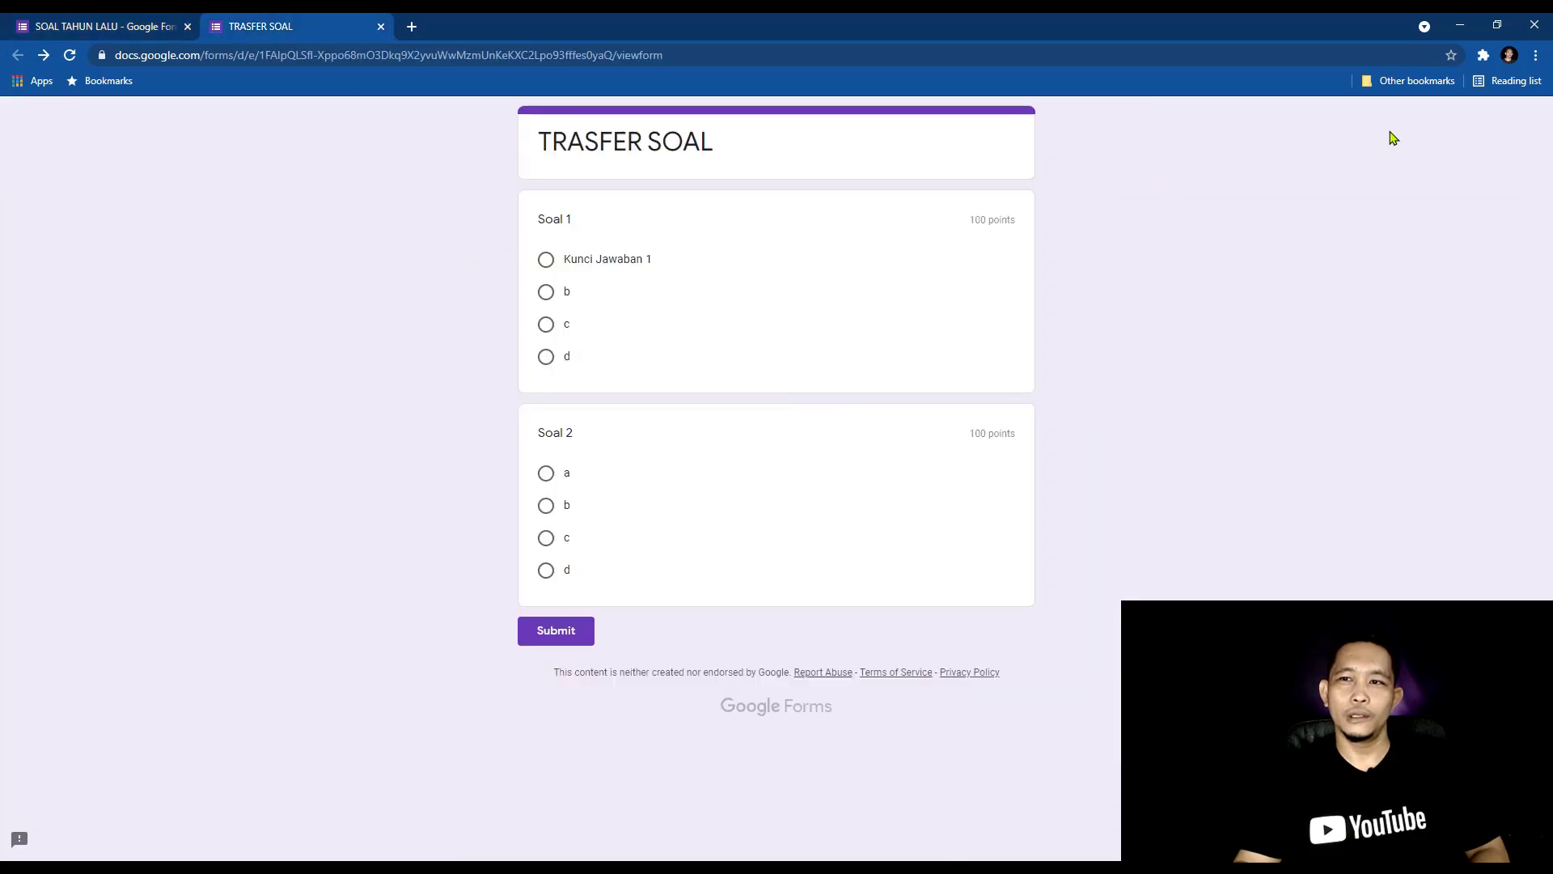
pyautogui.click(777, 56)
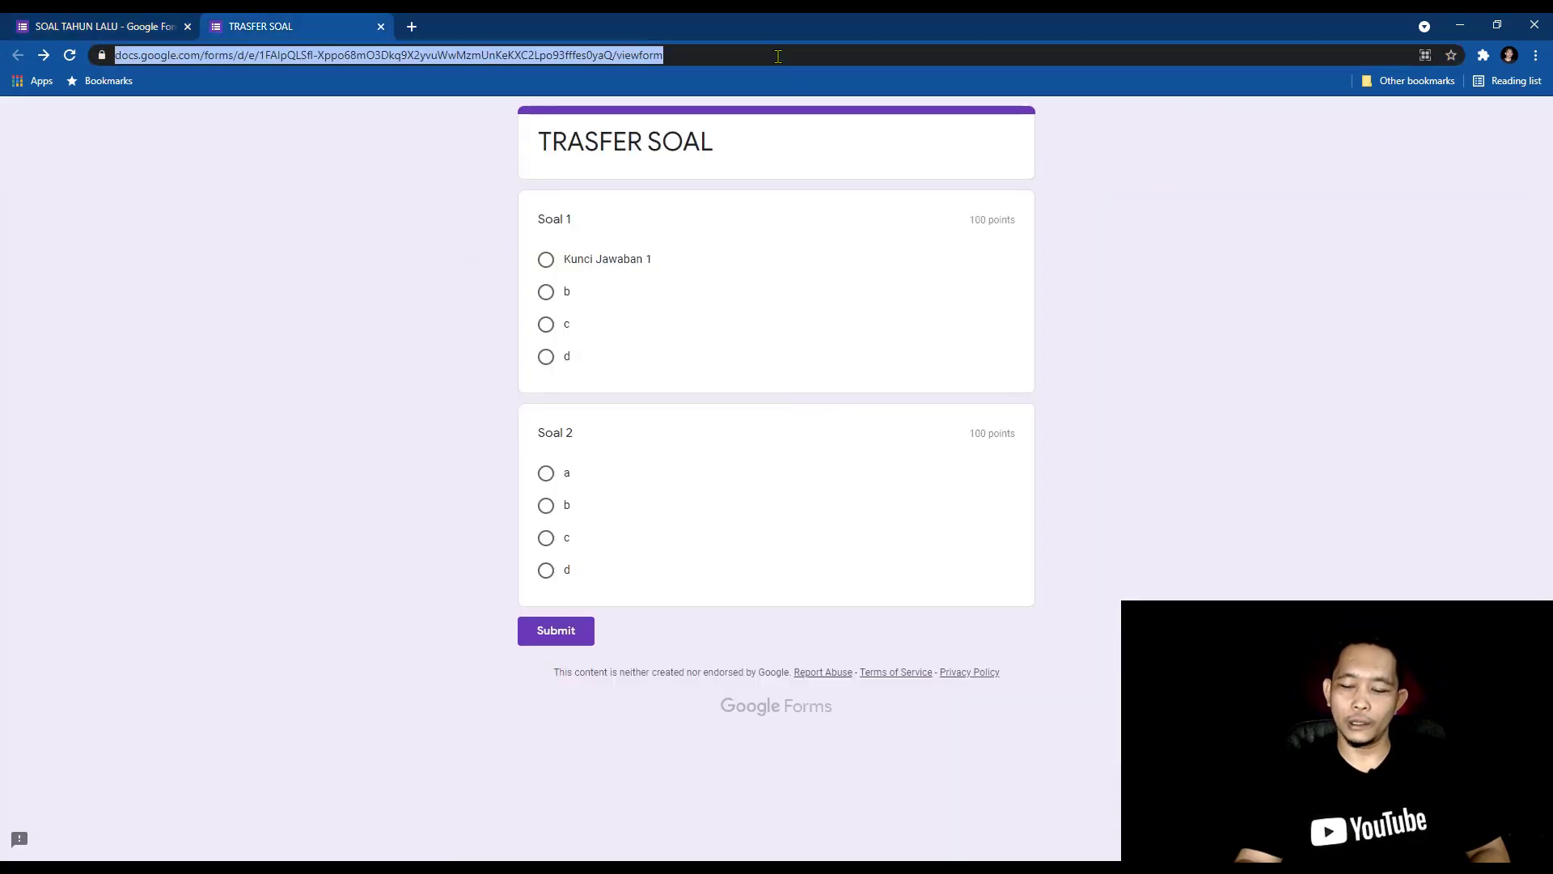
pyautogui.press('Return')
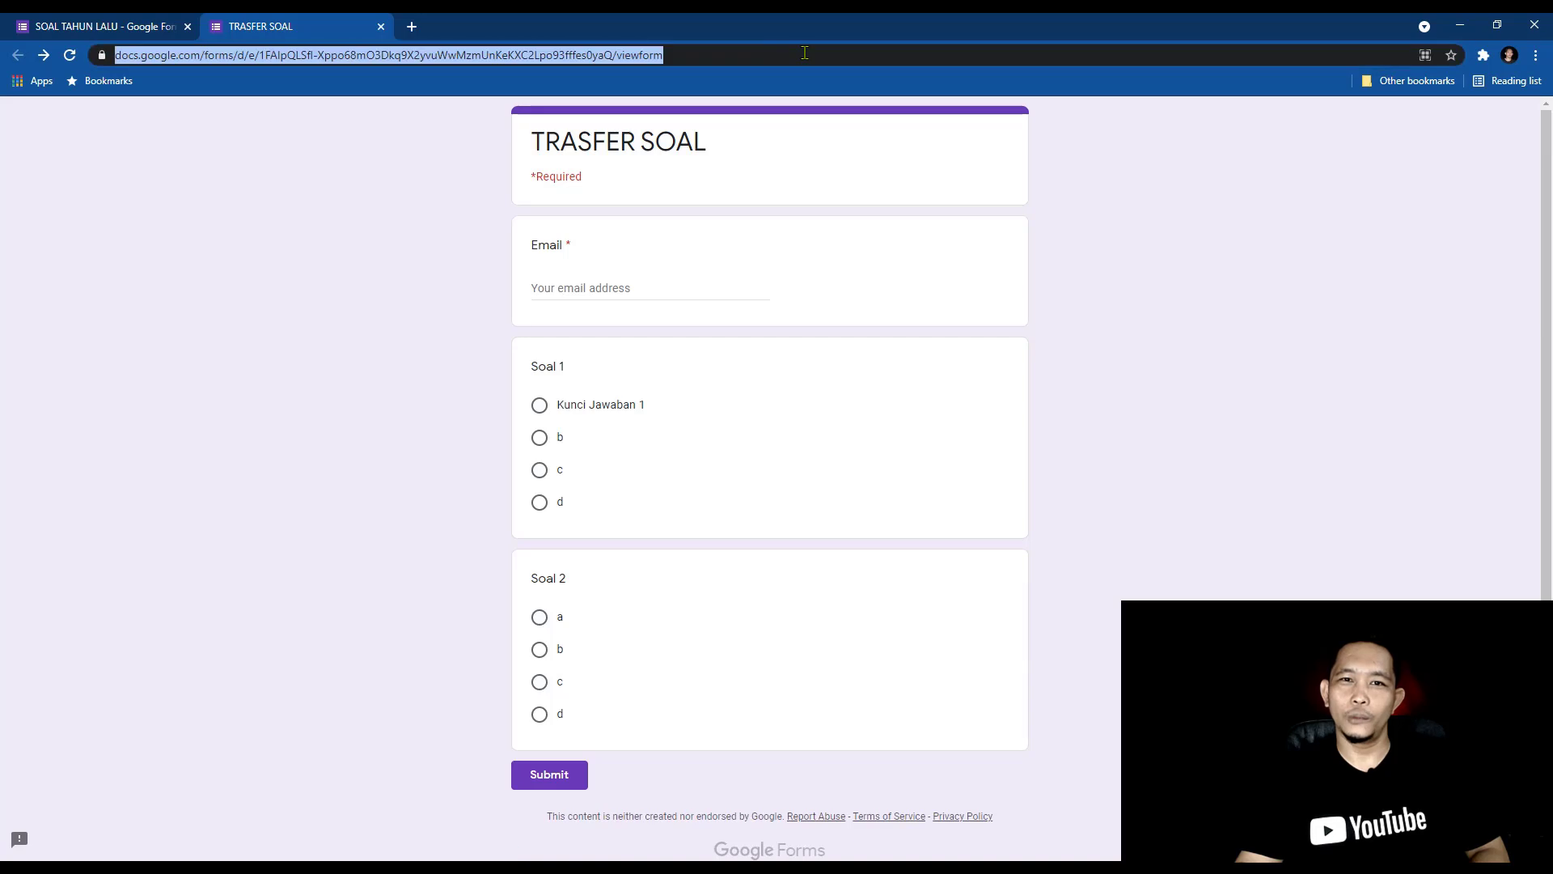
# Step: Replace the viewform ending of the live form's address with viewanalytics and load that page to test access to the response summary
pyautogui.click(805, 52)
pyautogui.press('BackSpace')
pyautogui.press('BackSpace')
pyautogui.press('BackSpace')
pyautogui.press('BackSpace')
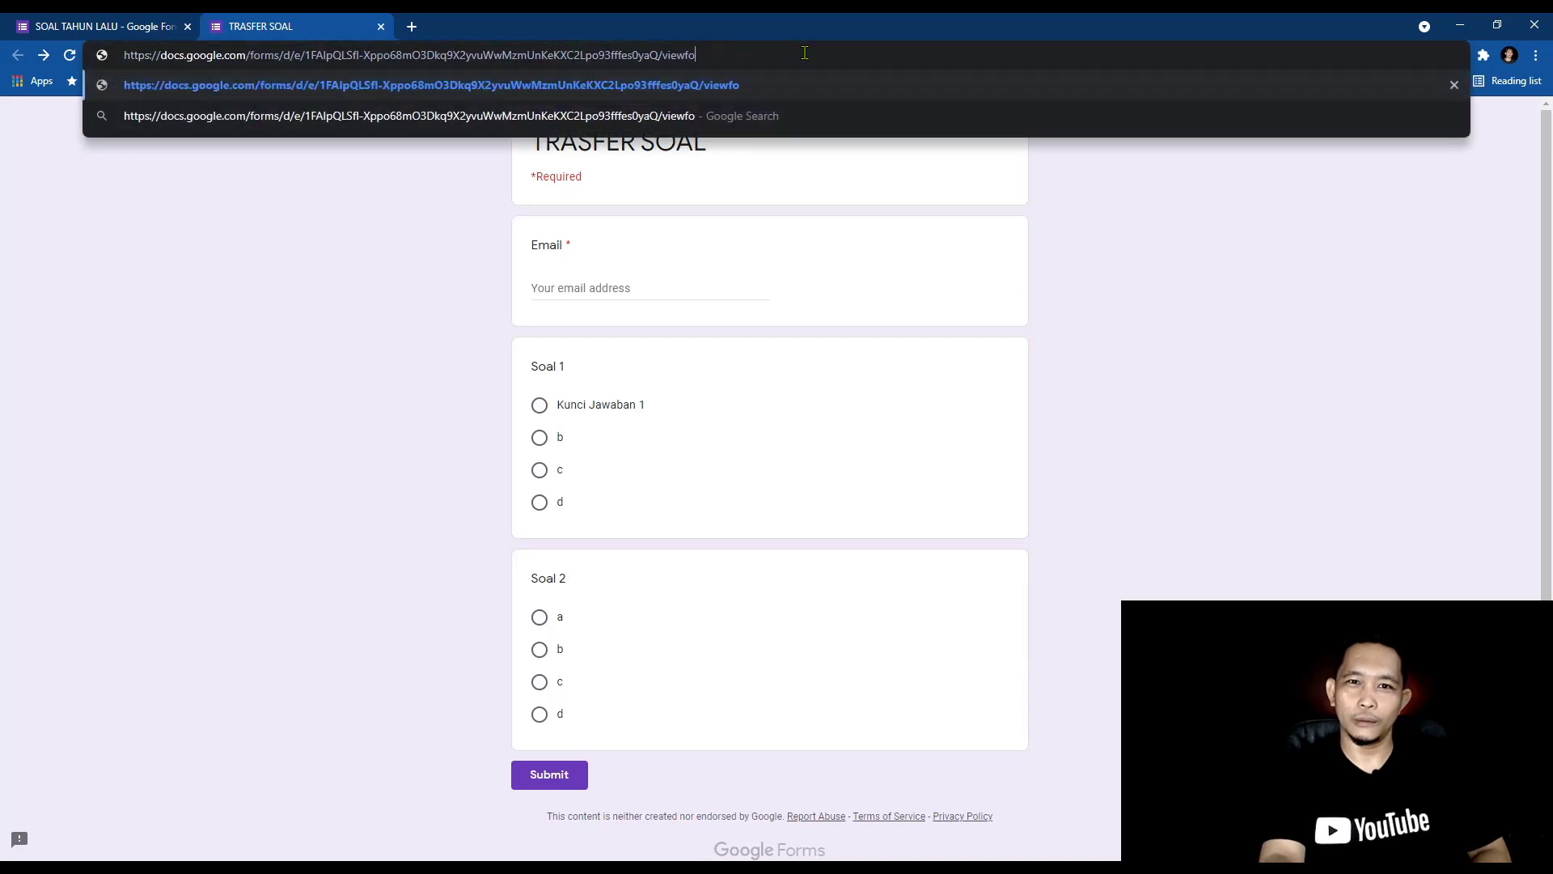
pyautogui.write('a')
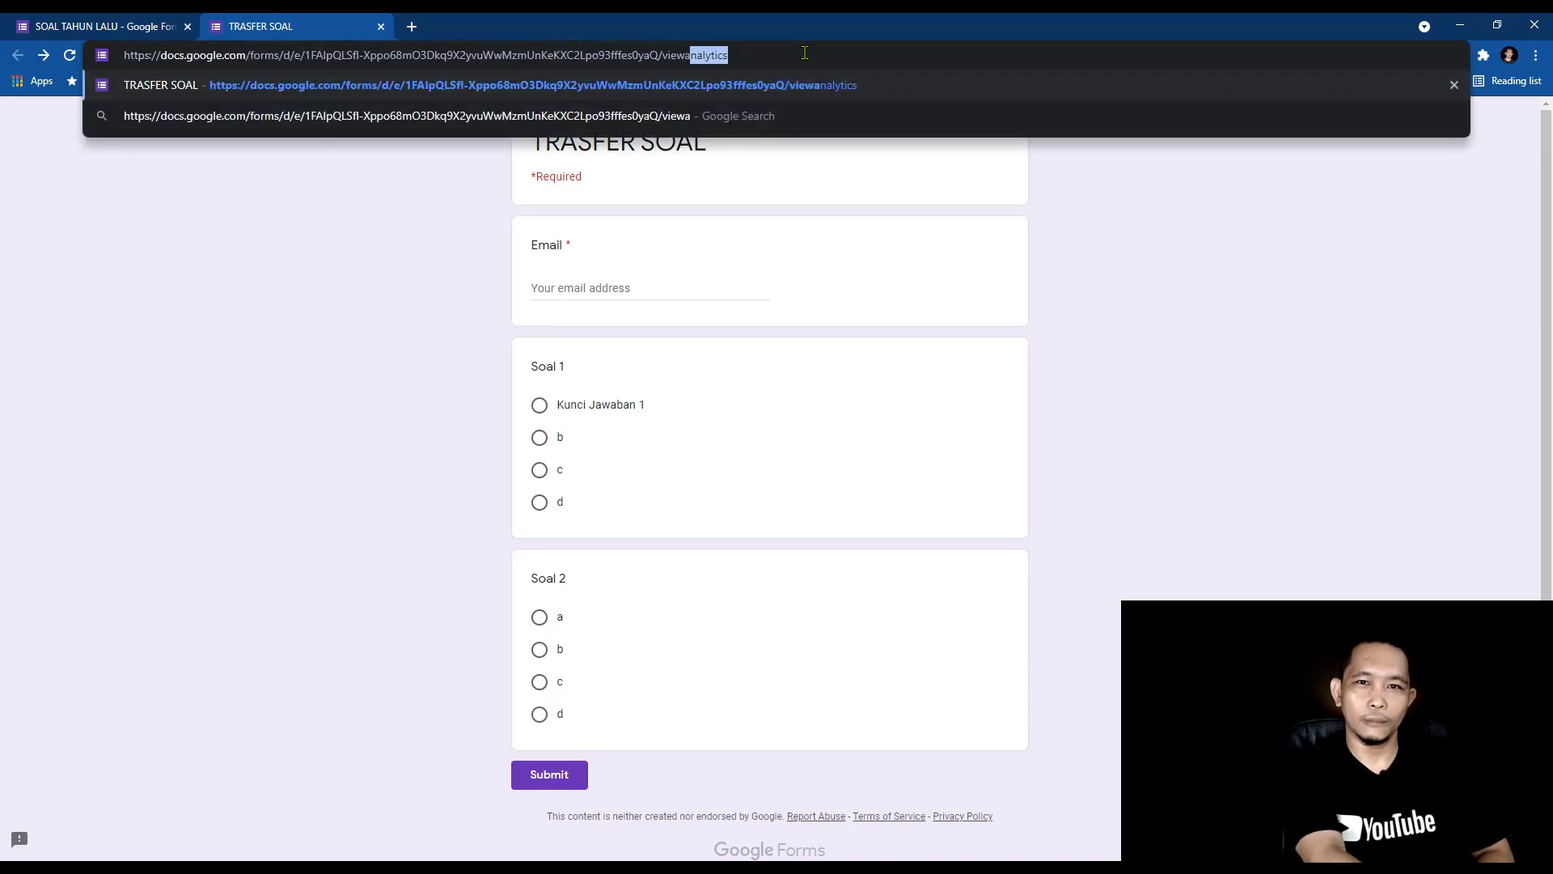
pyautogui.press('Return')
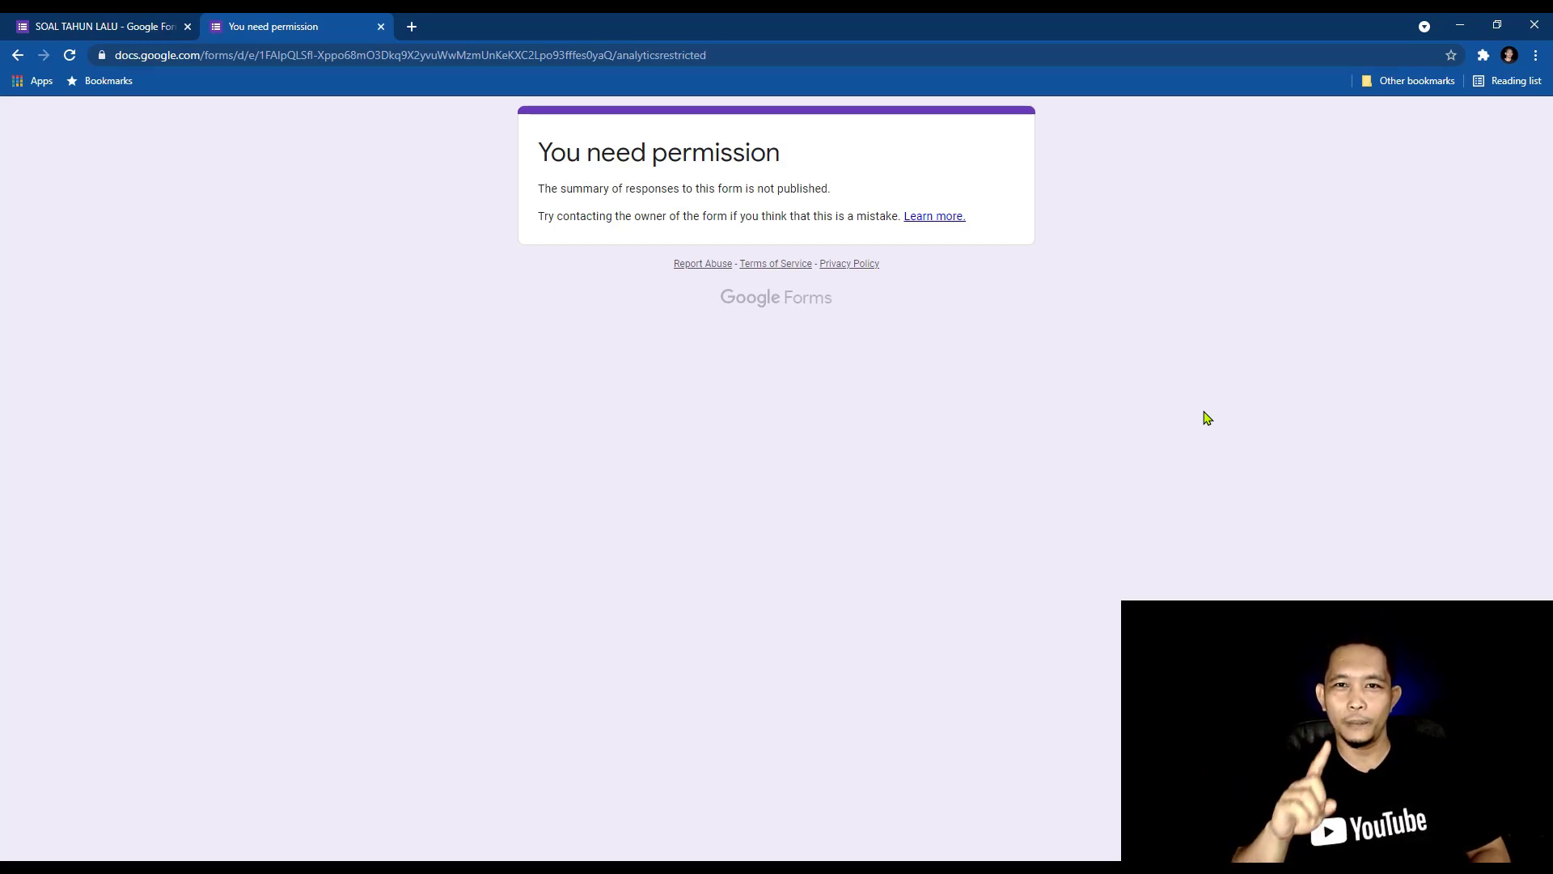
# Step: Review the respondent permissions in the SOAL TAHUN LALU form's general settings, including summary charts and text responses, and save them
pyautogui.click(126, 25)
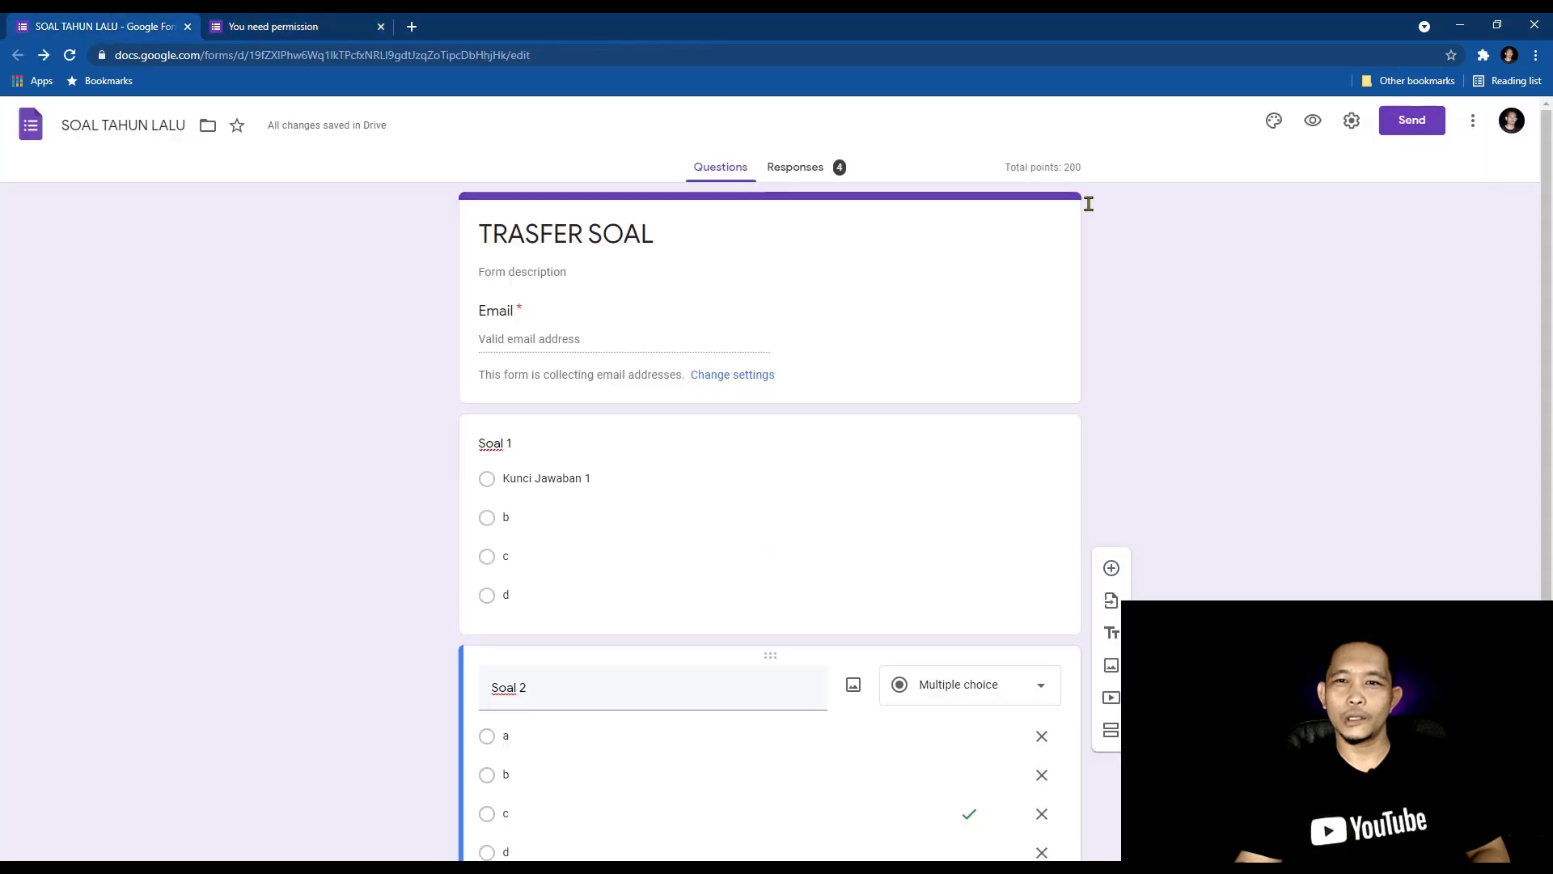
pyautogui.click(1350, 122)
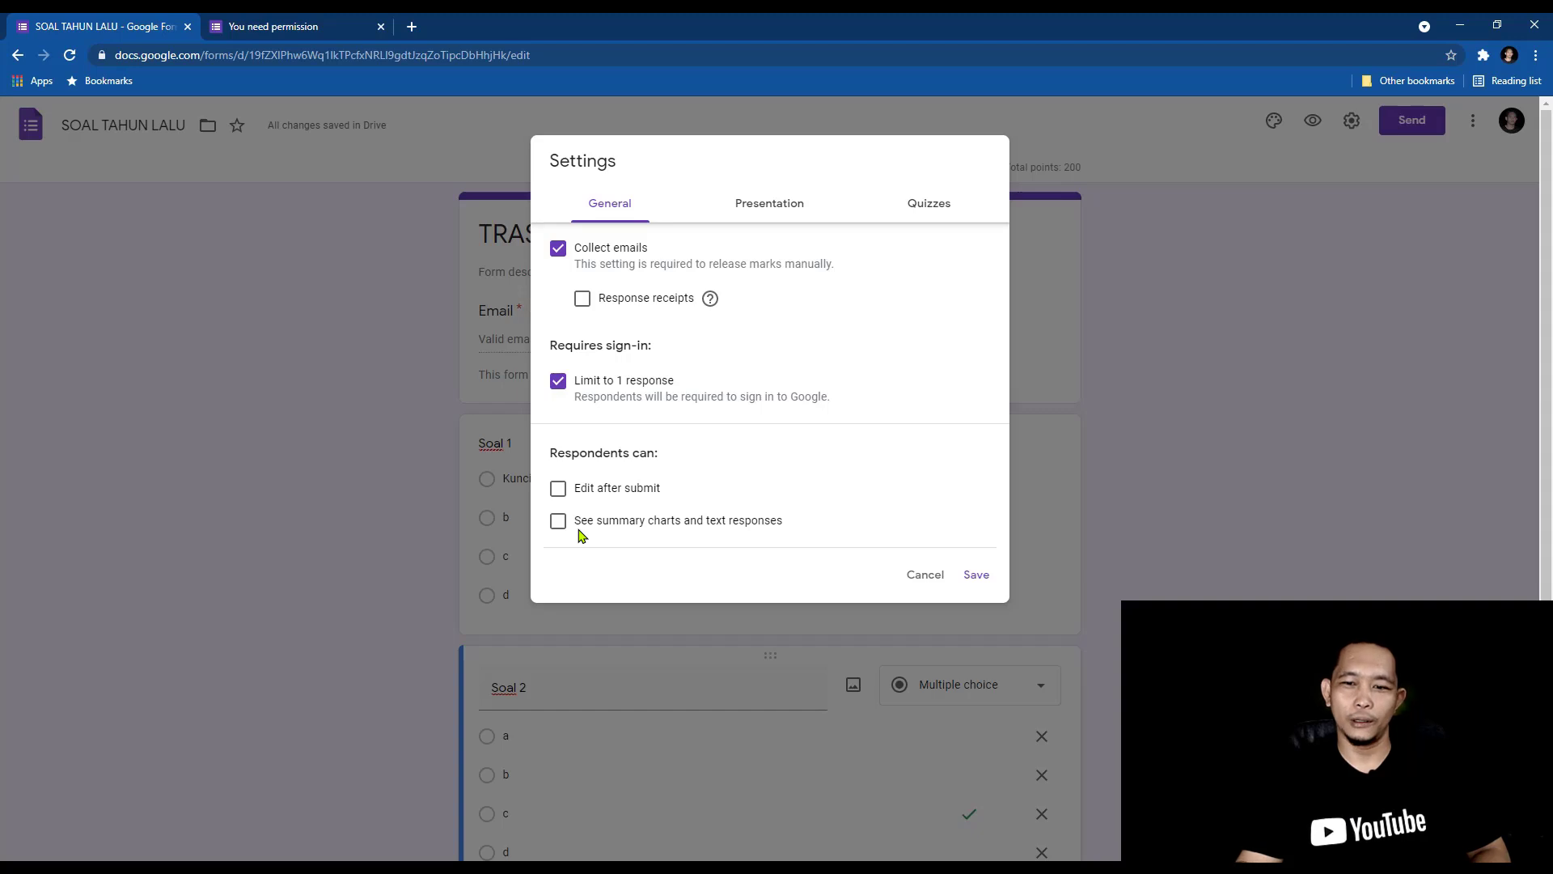
pyautogui.click(977, 579)
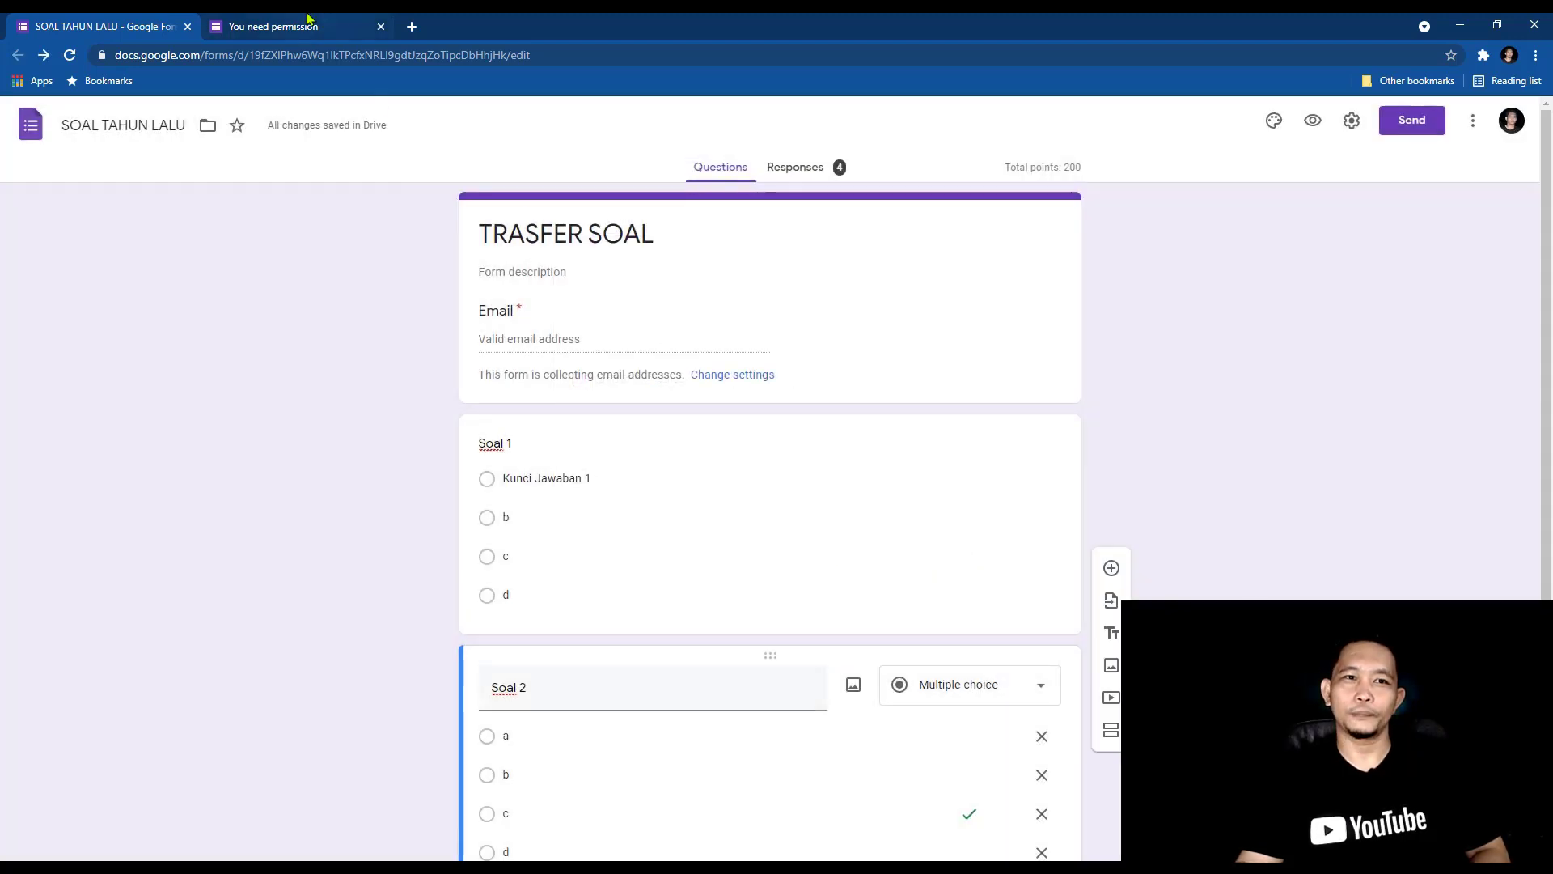
# Step: Return to the live TRASFER SOAL form and open its page source at the Soal 1 and Soal 2 question data
pyautogui.click(308, 21)
pyautogui.click(18, 55)
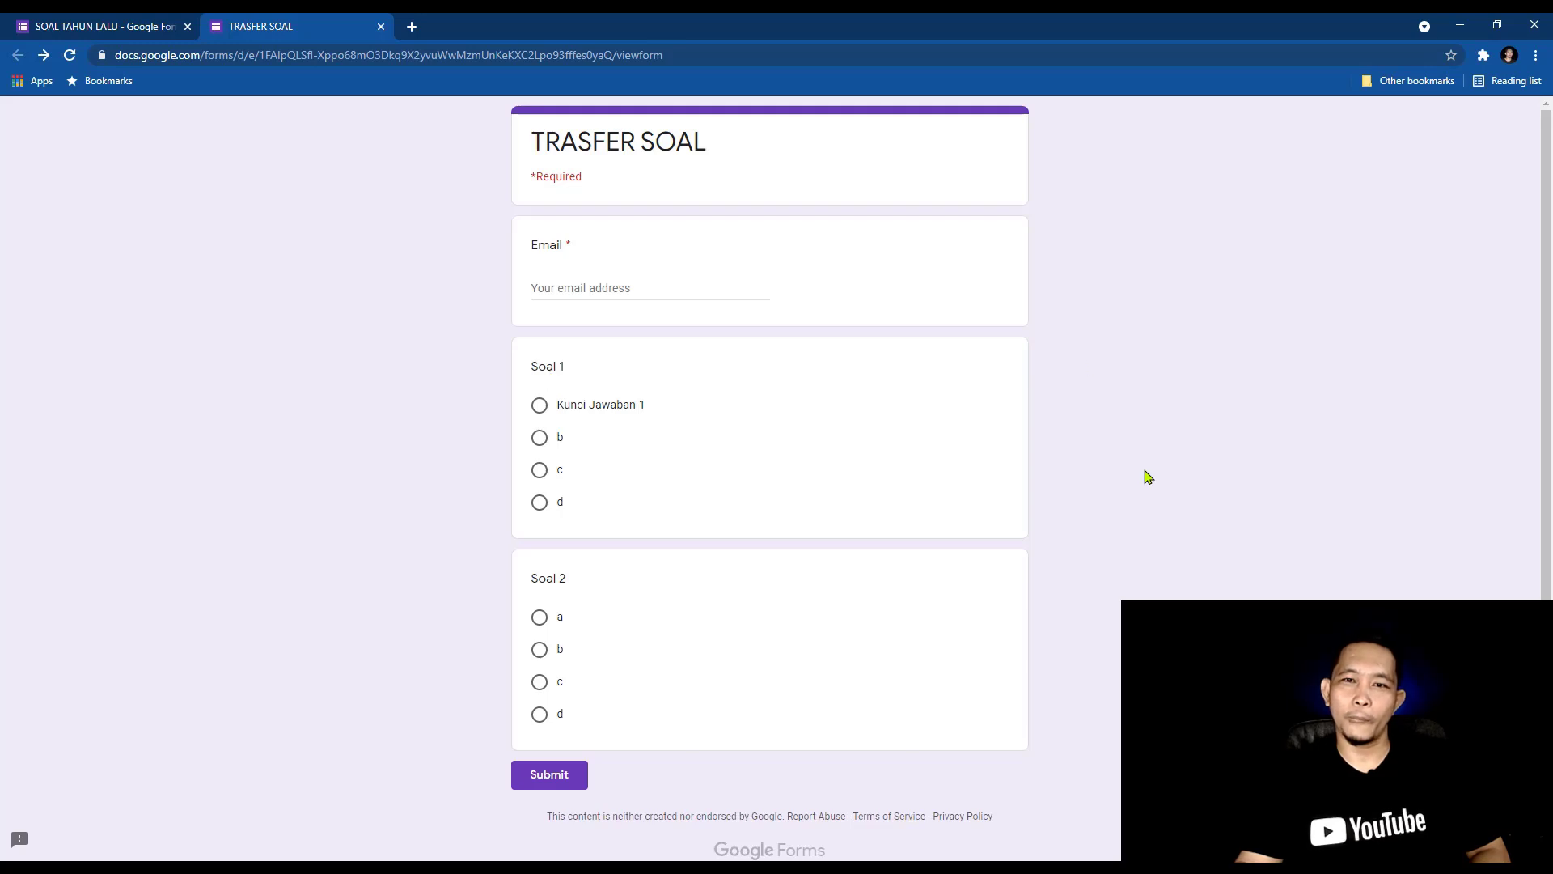
pyautogui.rightClick(339, 210)
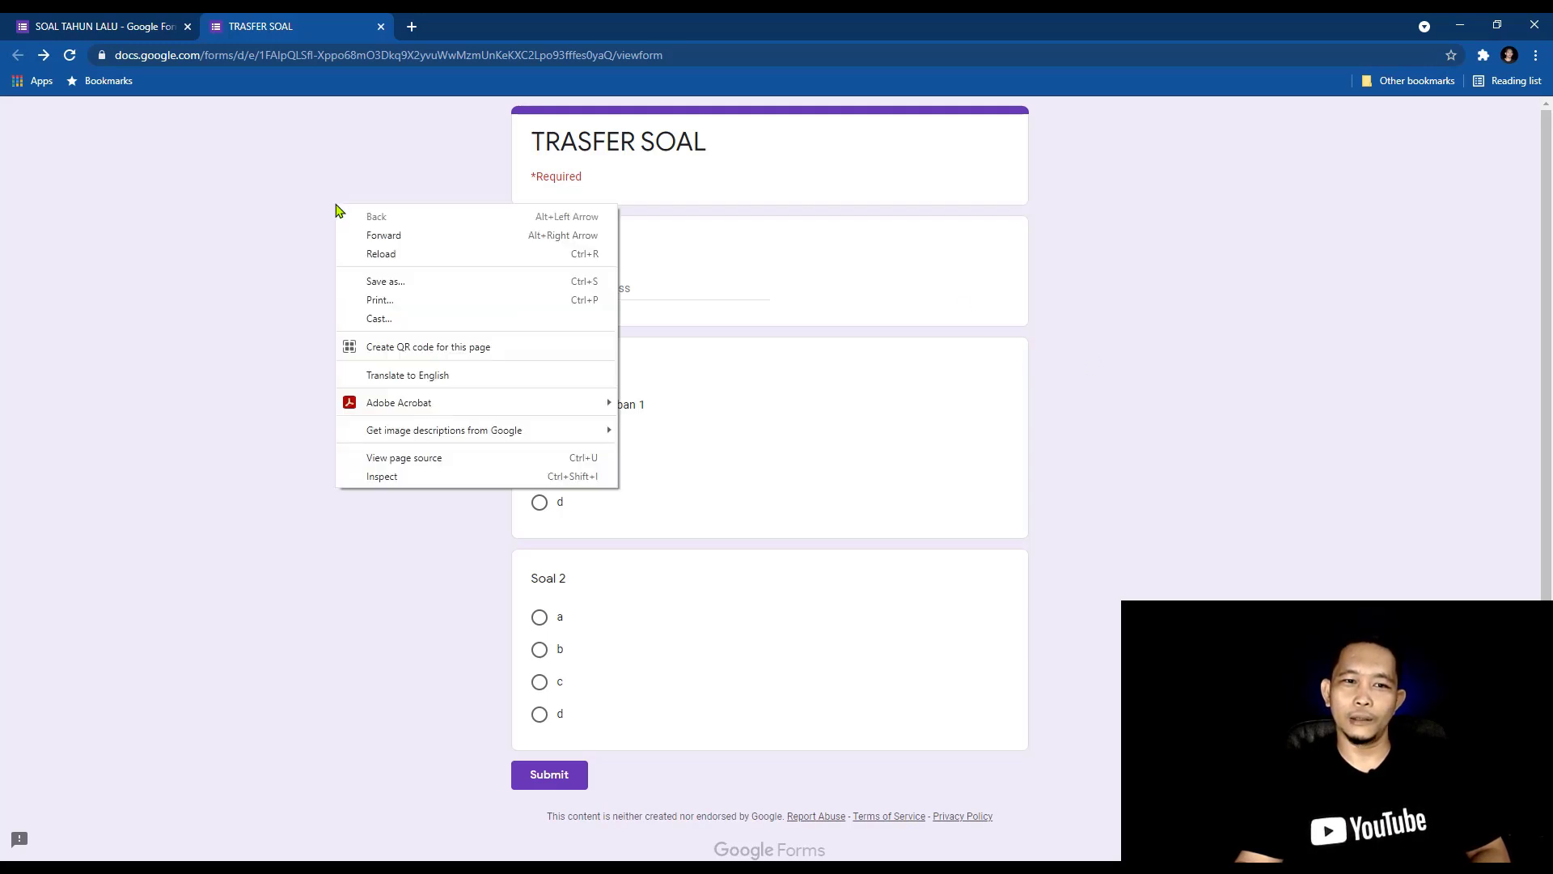
pyautogui.click(423, 459)
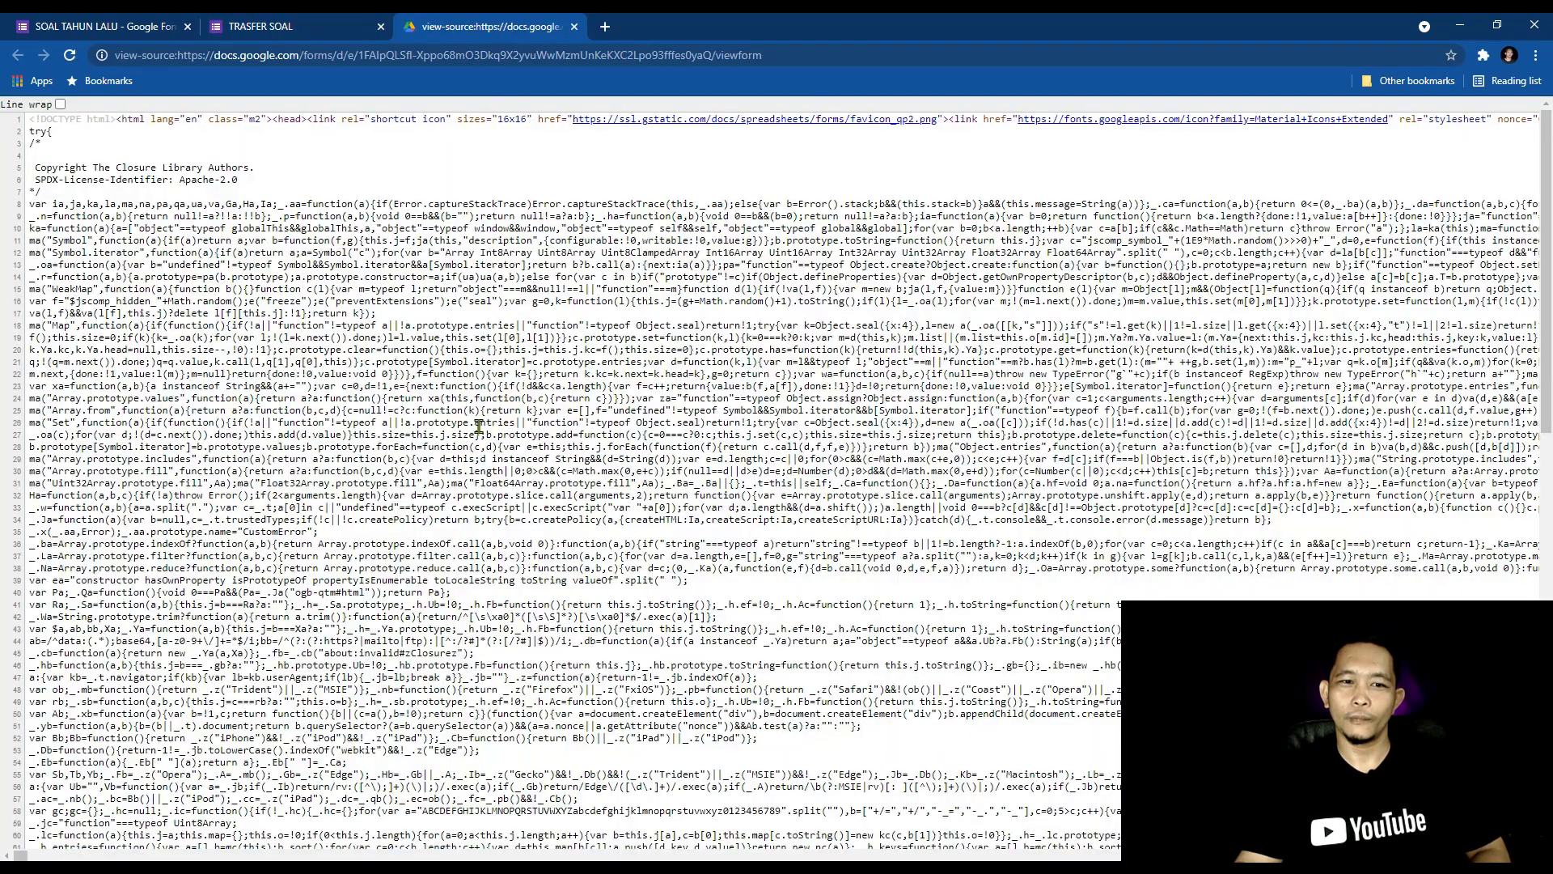
pyautogui.scroll(-10, 471, 489)
pyautogui.scroll(-2, 472, 489)
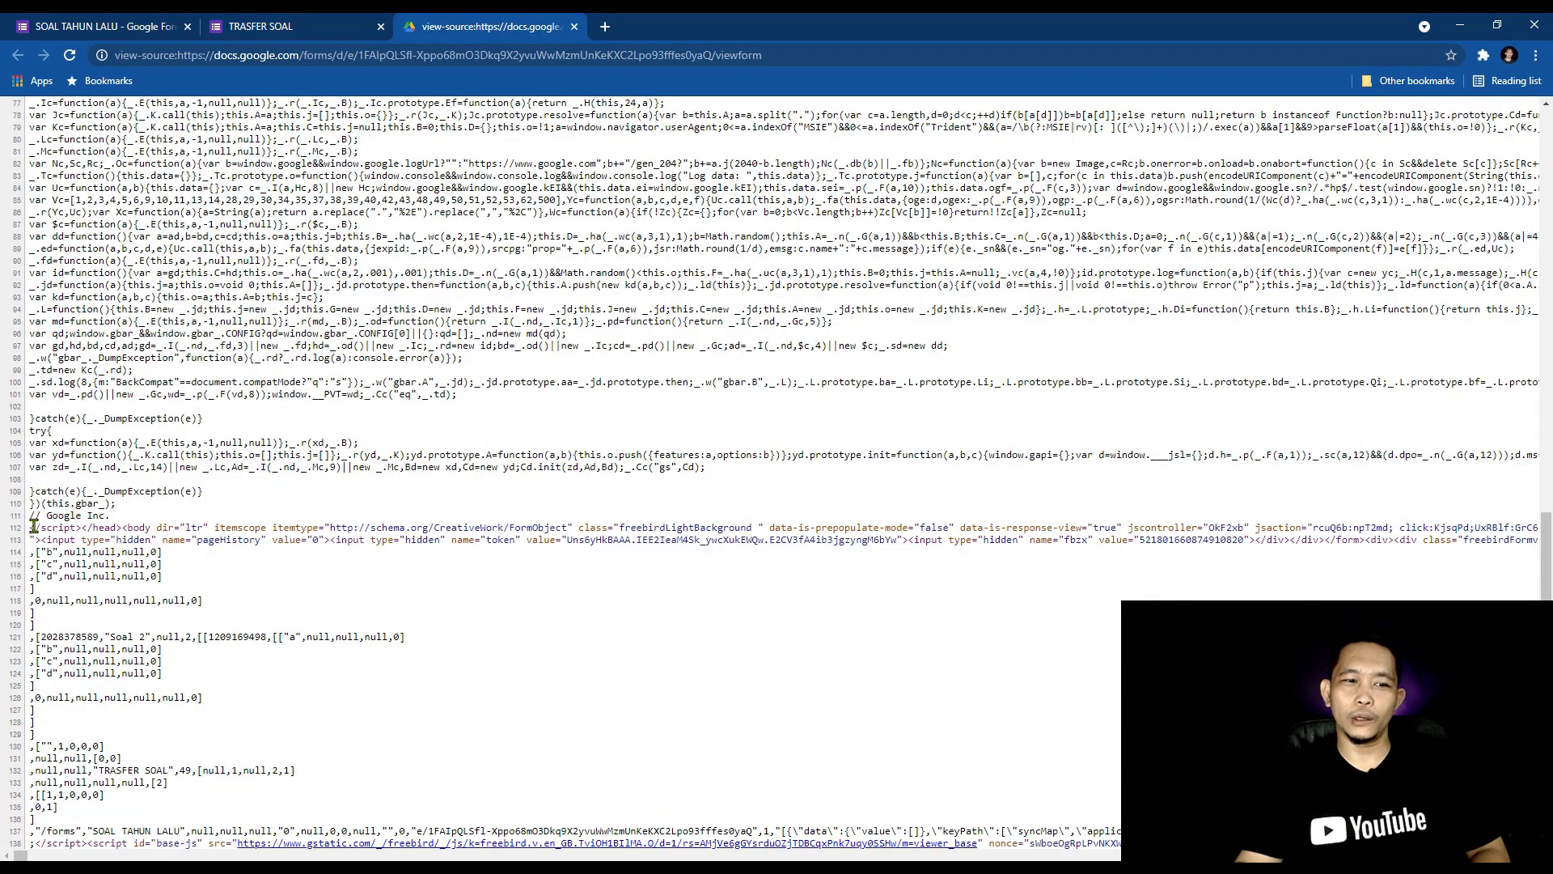
pyautogui.moveTo(31, 526); pyautogui.dragTo(227, 686)
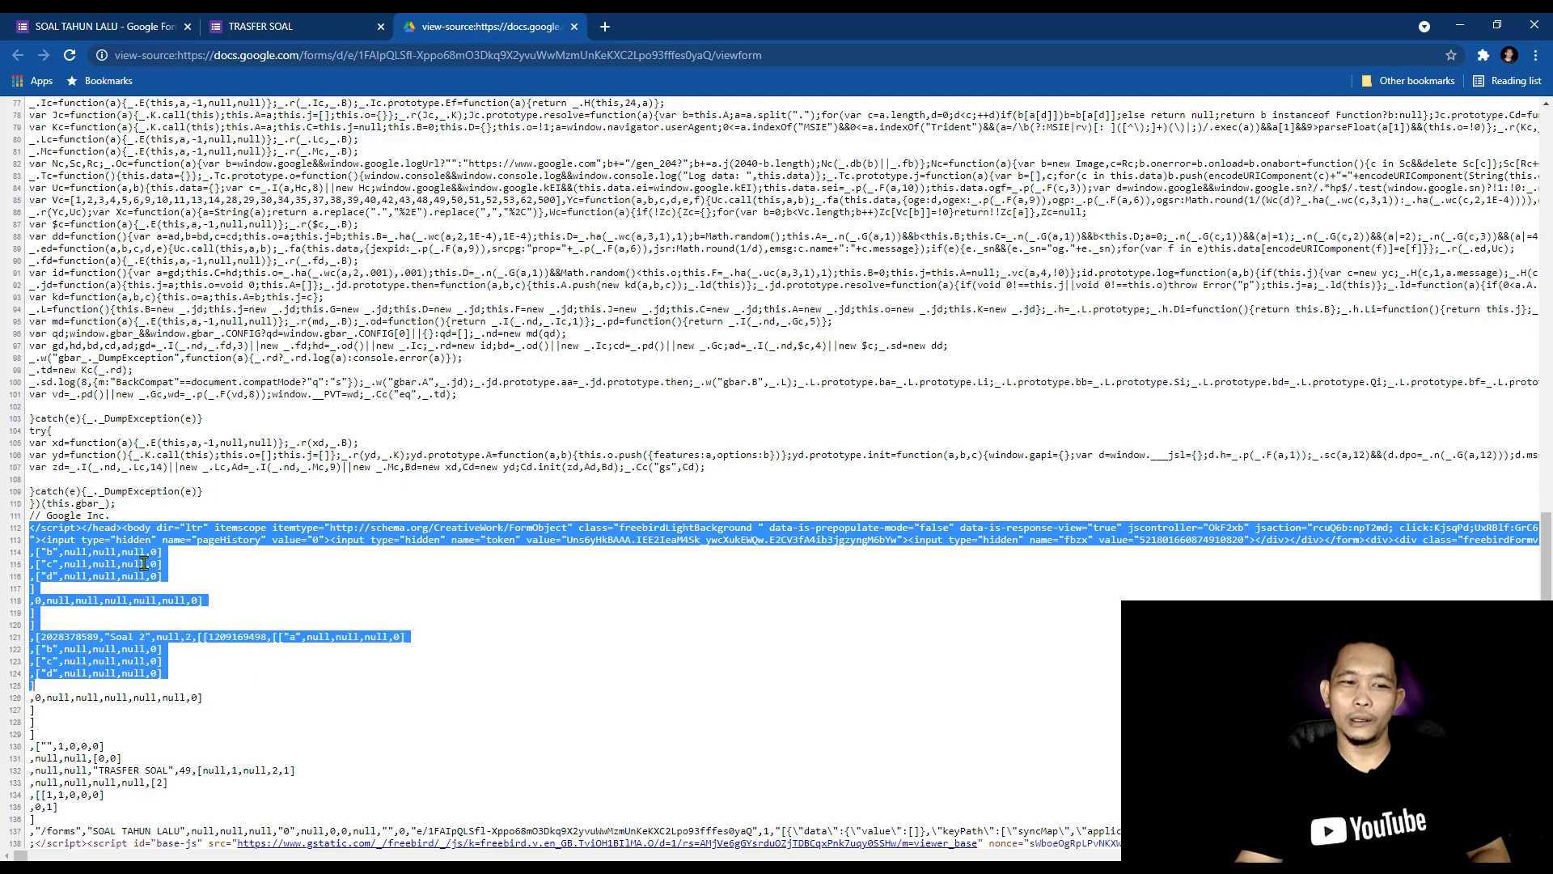
pyautogui.click(233, 712)
pyautogui.hotkey('alt', 'Tab')
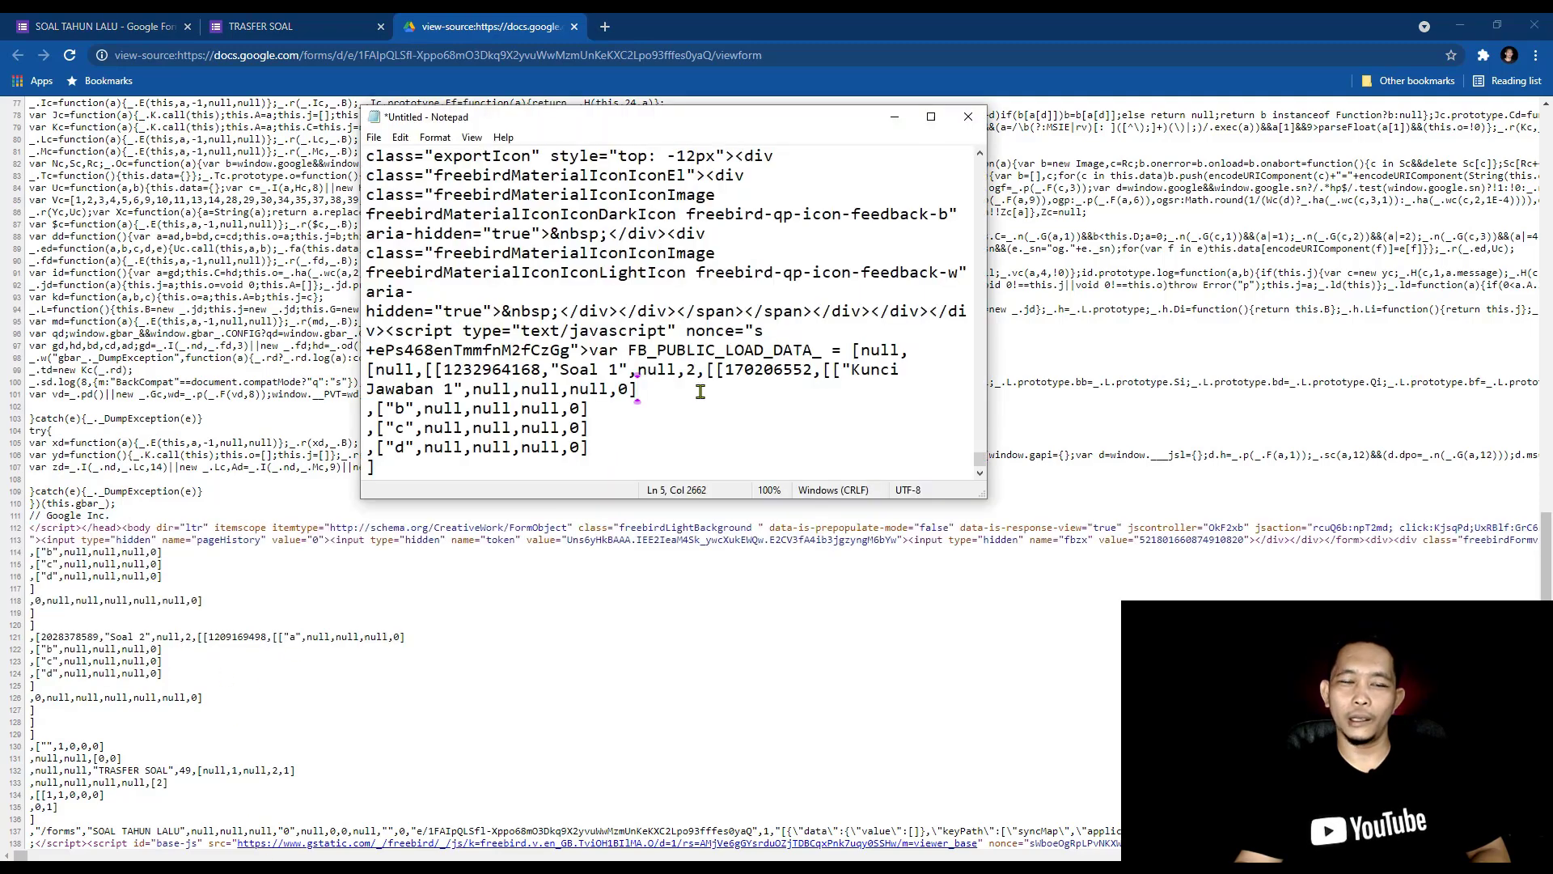
pyautogui.hotkey('alt', 'Tab')
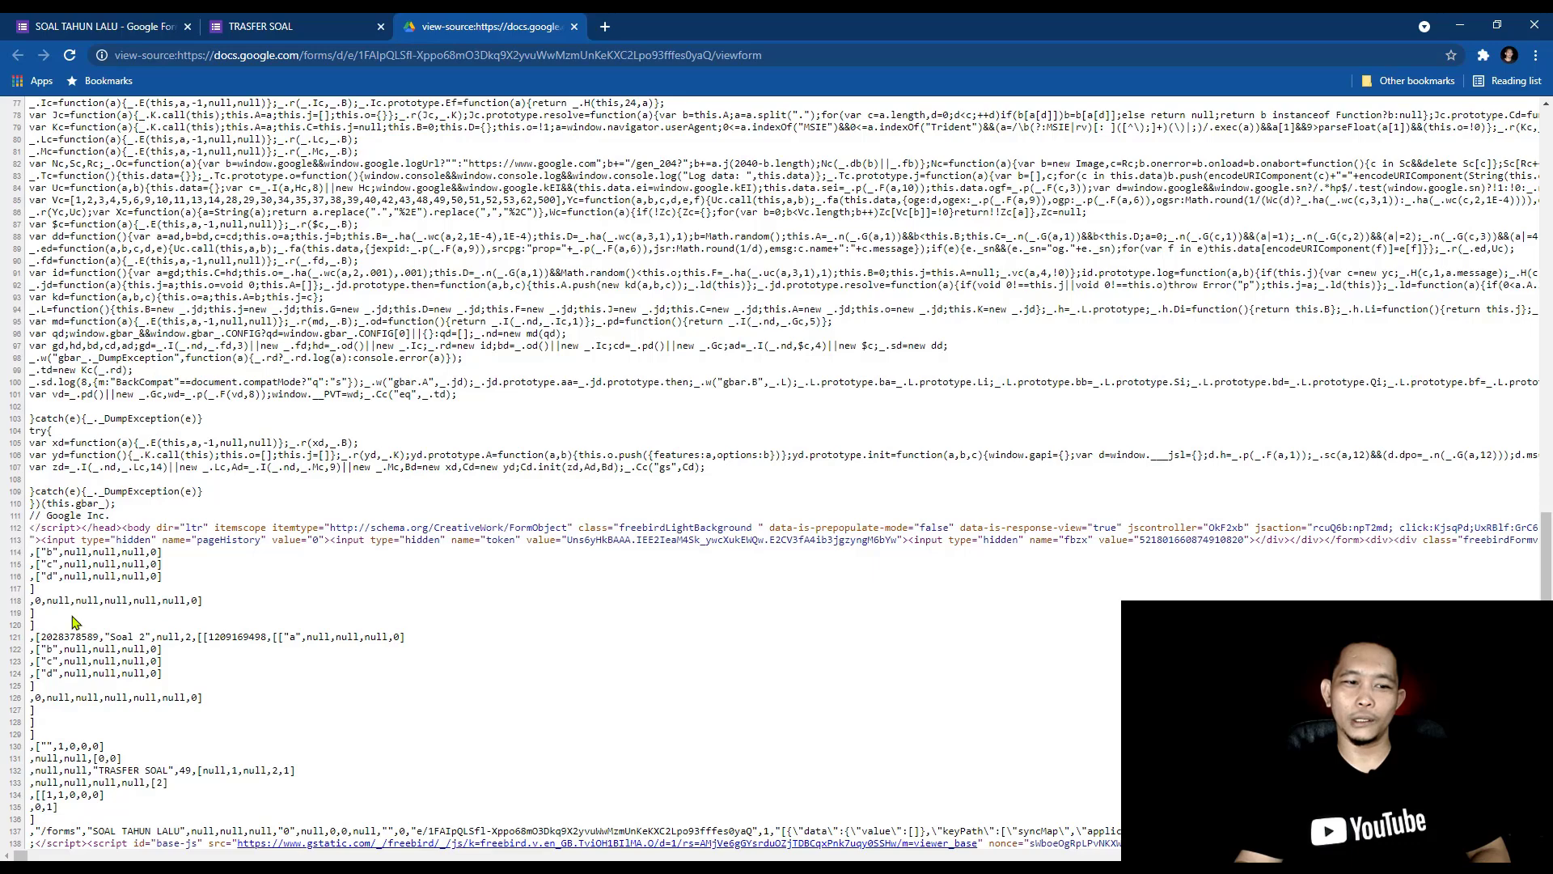
# Step: Copy the source code from the closing script tag through the Soal 2 options and replace all the text in Notepad with it
pyautogui.moveTo(31, 527); pyautogui.dragTo(220, 686)
pyautogui.rightClick(130, 555)
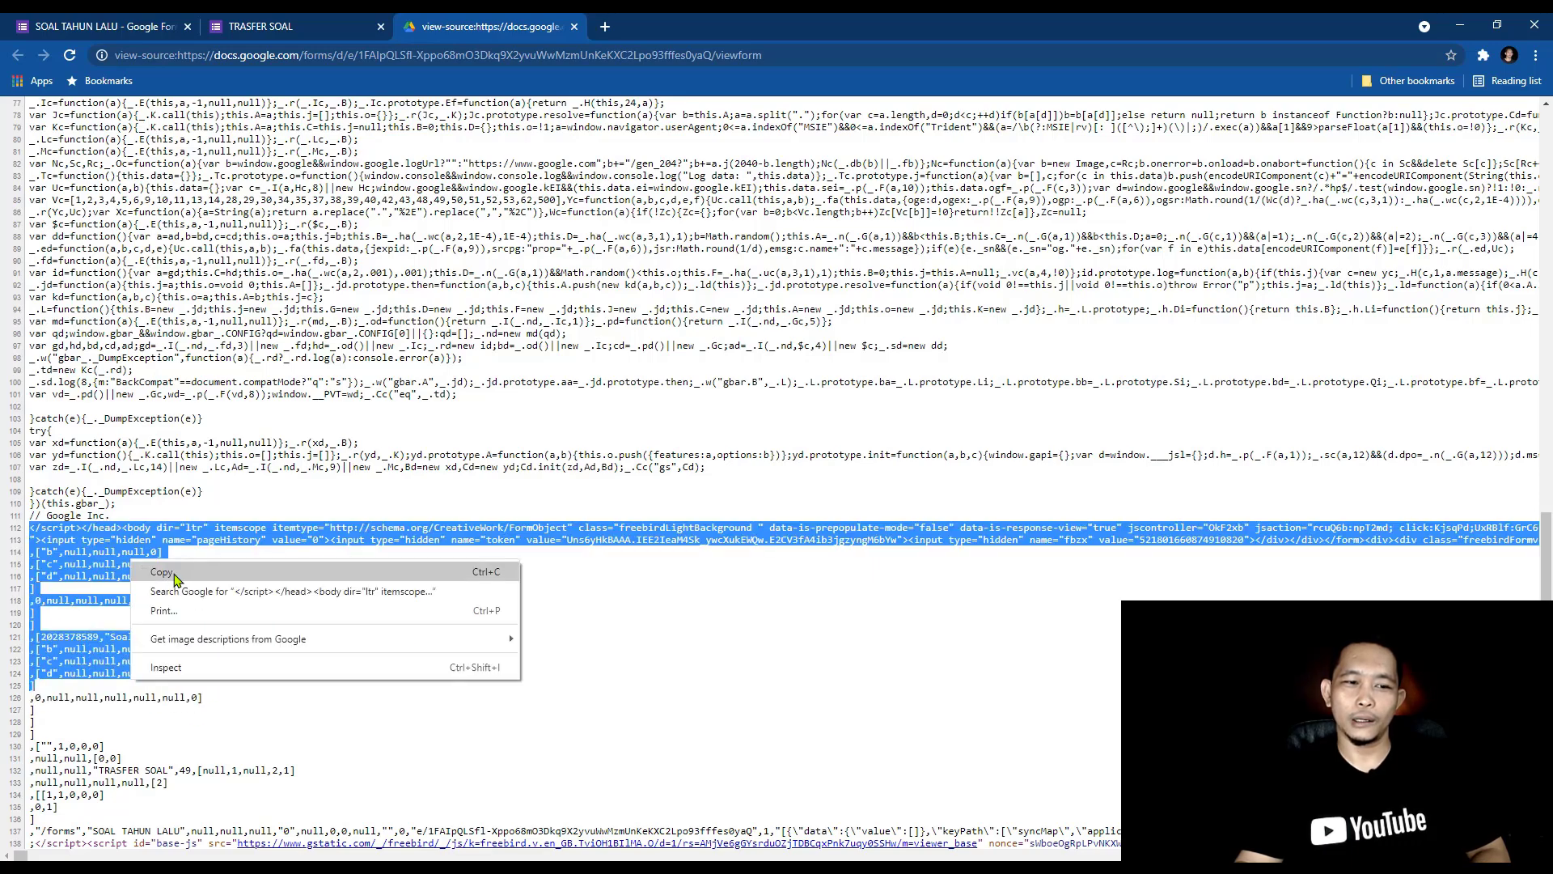
pyautogui.click(179, 576)
pyautogui.hotkey('alt', 'Tab')
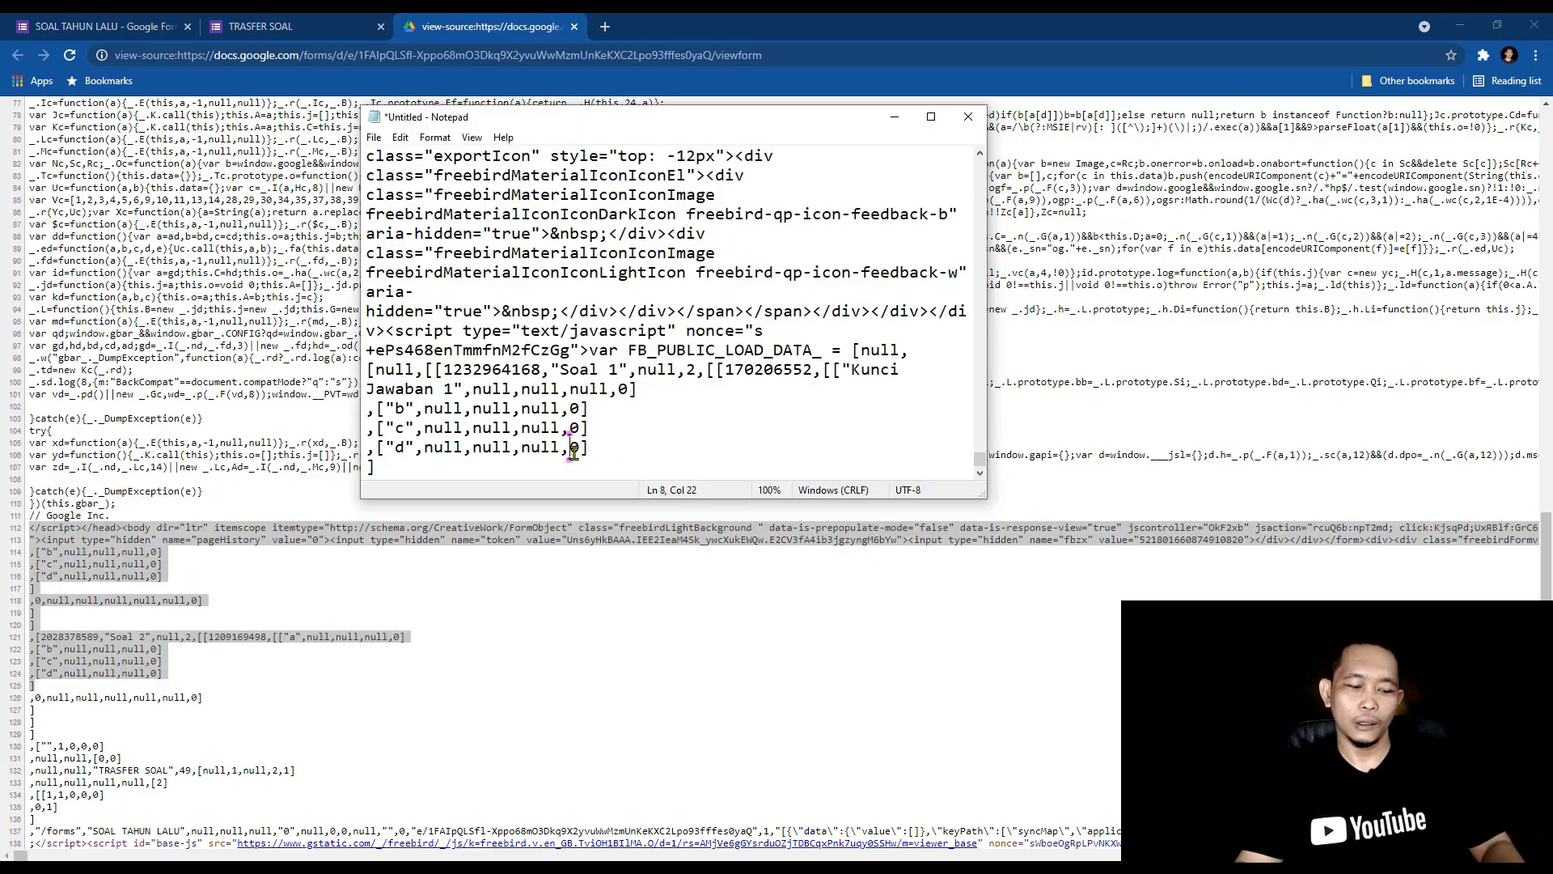
pyautogui.hotkey('ctrl', 'a')
pyautogui.hotkey('ctrl', 'v')
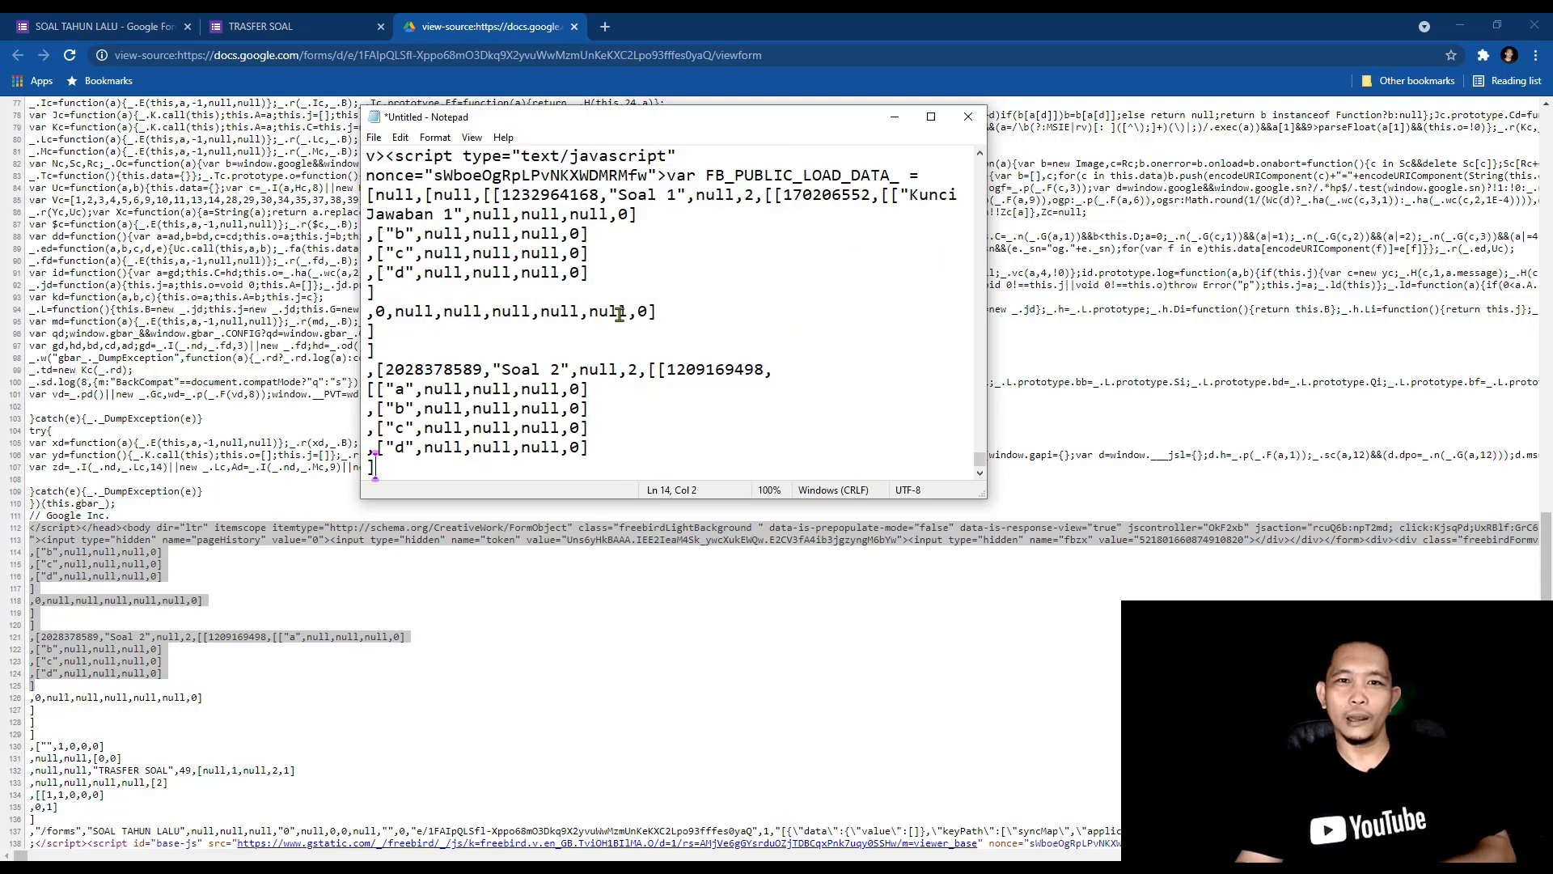
# Step: Examine the Soal 1 code in Notepad for a marked answer key, highlighting the question data and the "Kunci Jawaban 1" option
pyautogui.scroll(1, 619, 311)
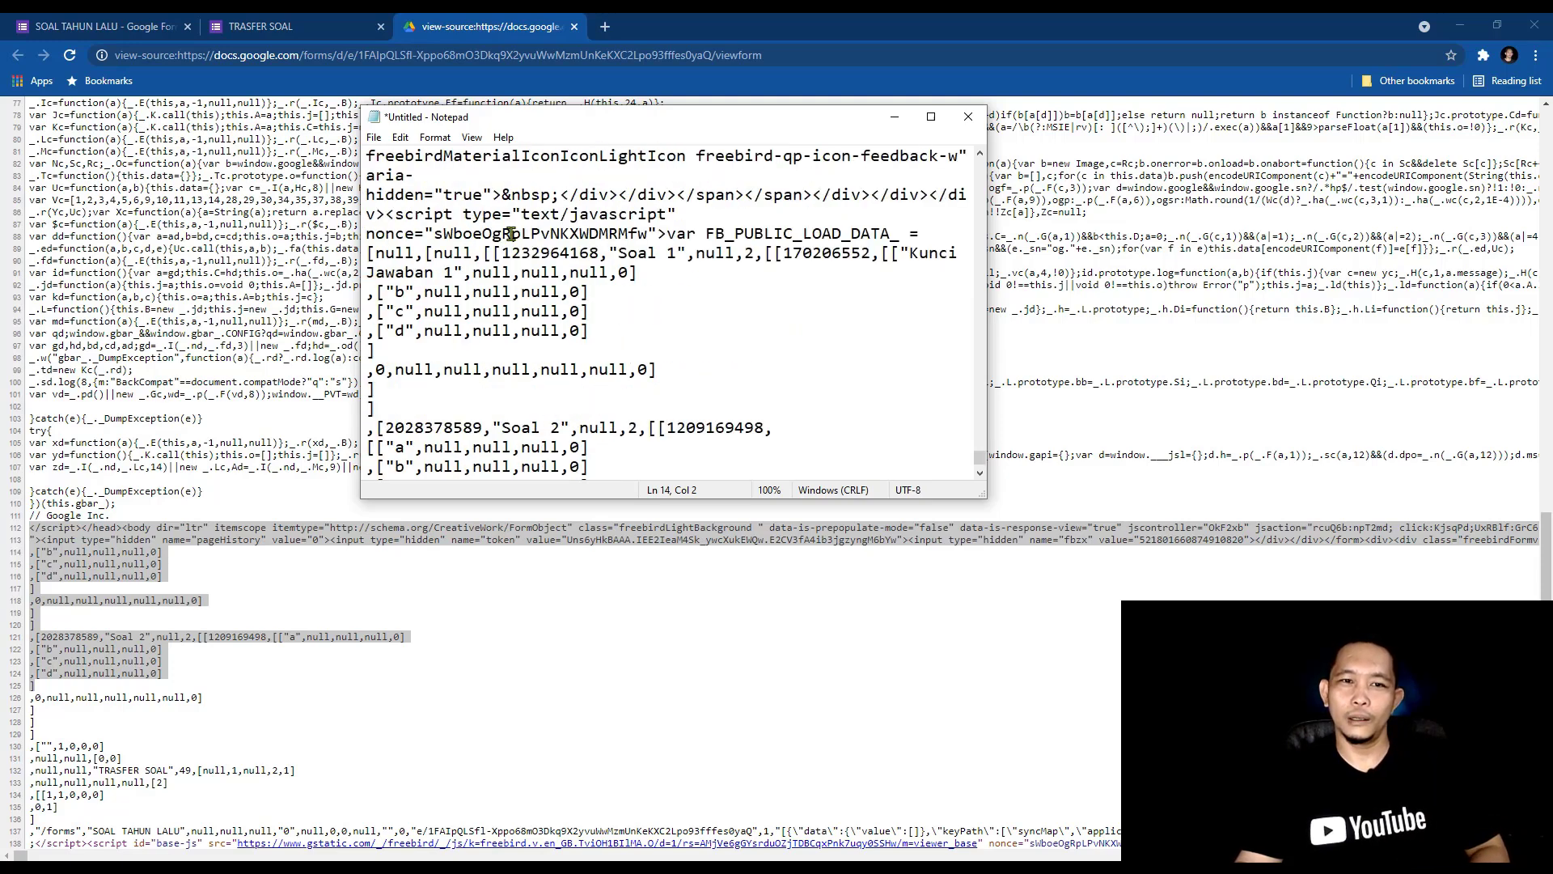
pyautogui.moveTo(369, 202); pyautogui.dragTo(595, 311)
pyautogui.click(720, 310)
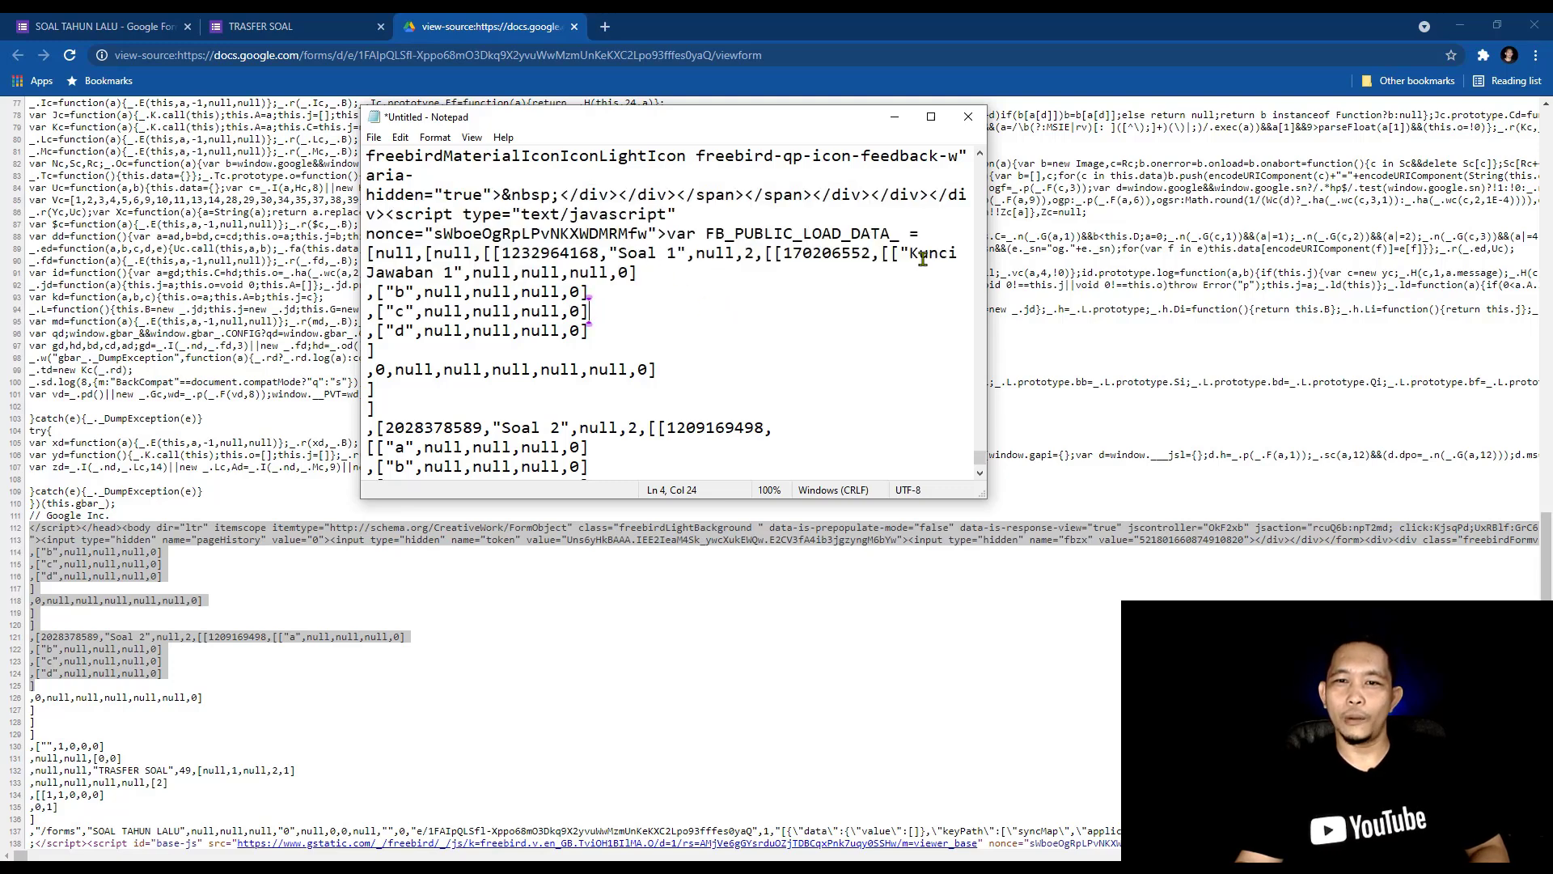
pyautogui.moveTo(910, 254); pyautogui.dragTo(441, 260)
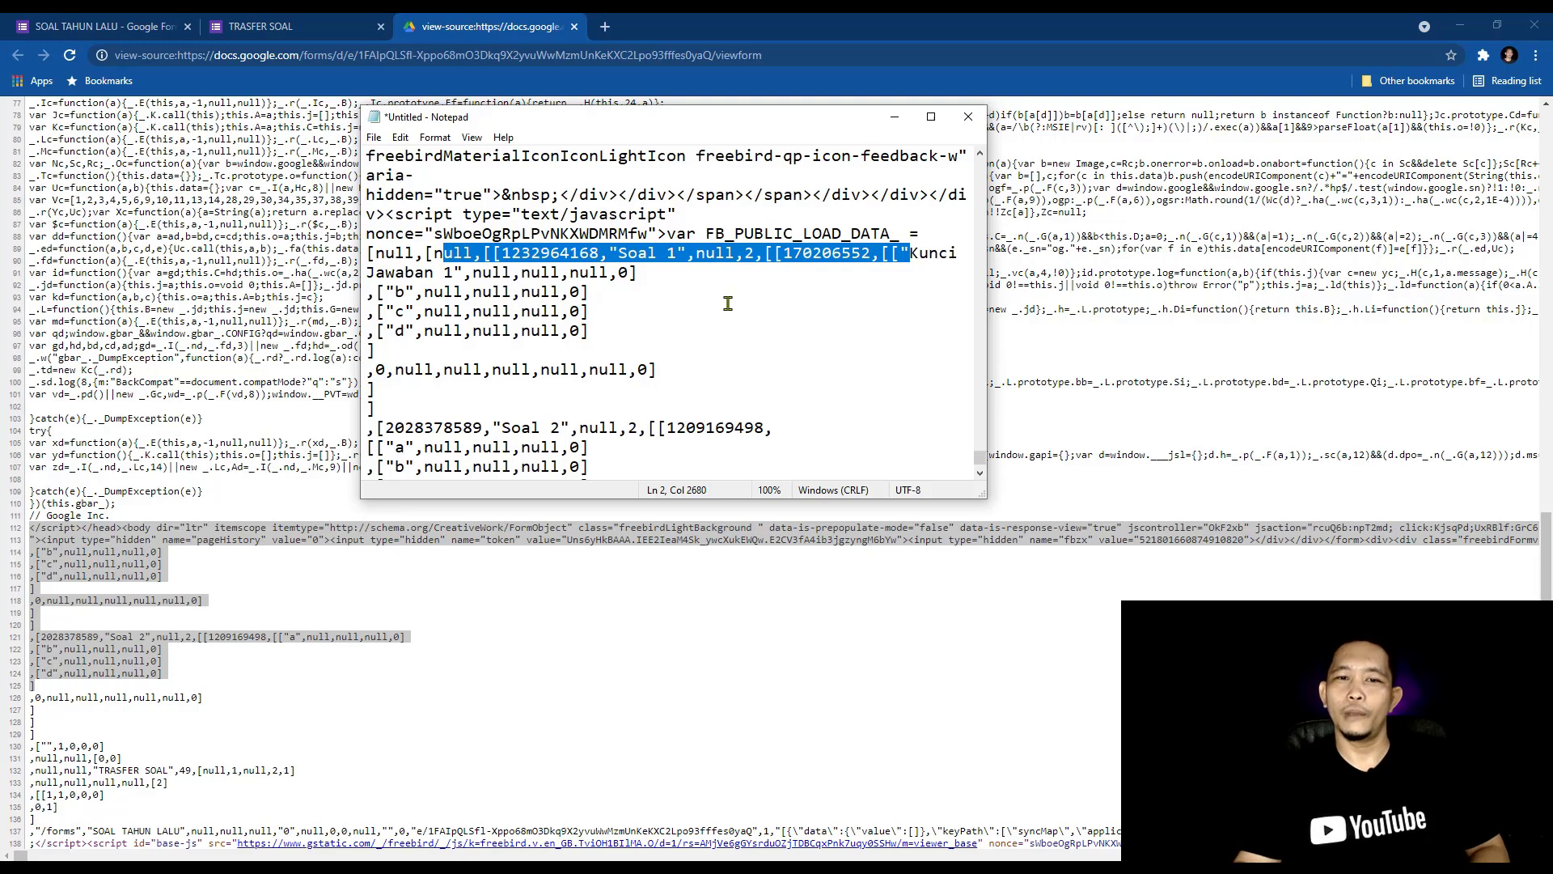
pyautogui.click(372, 349)
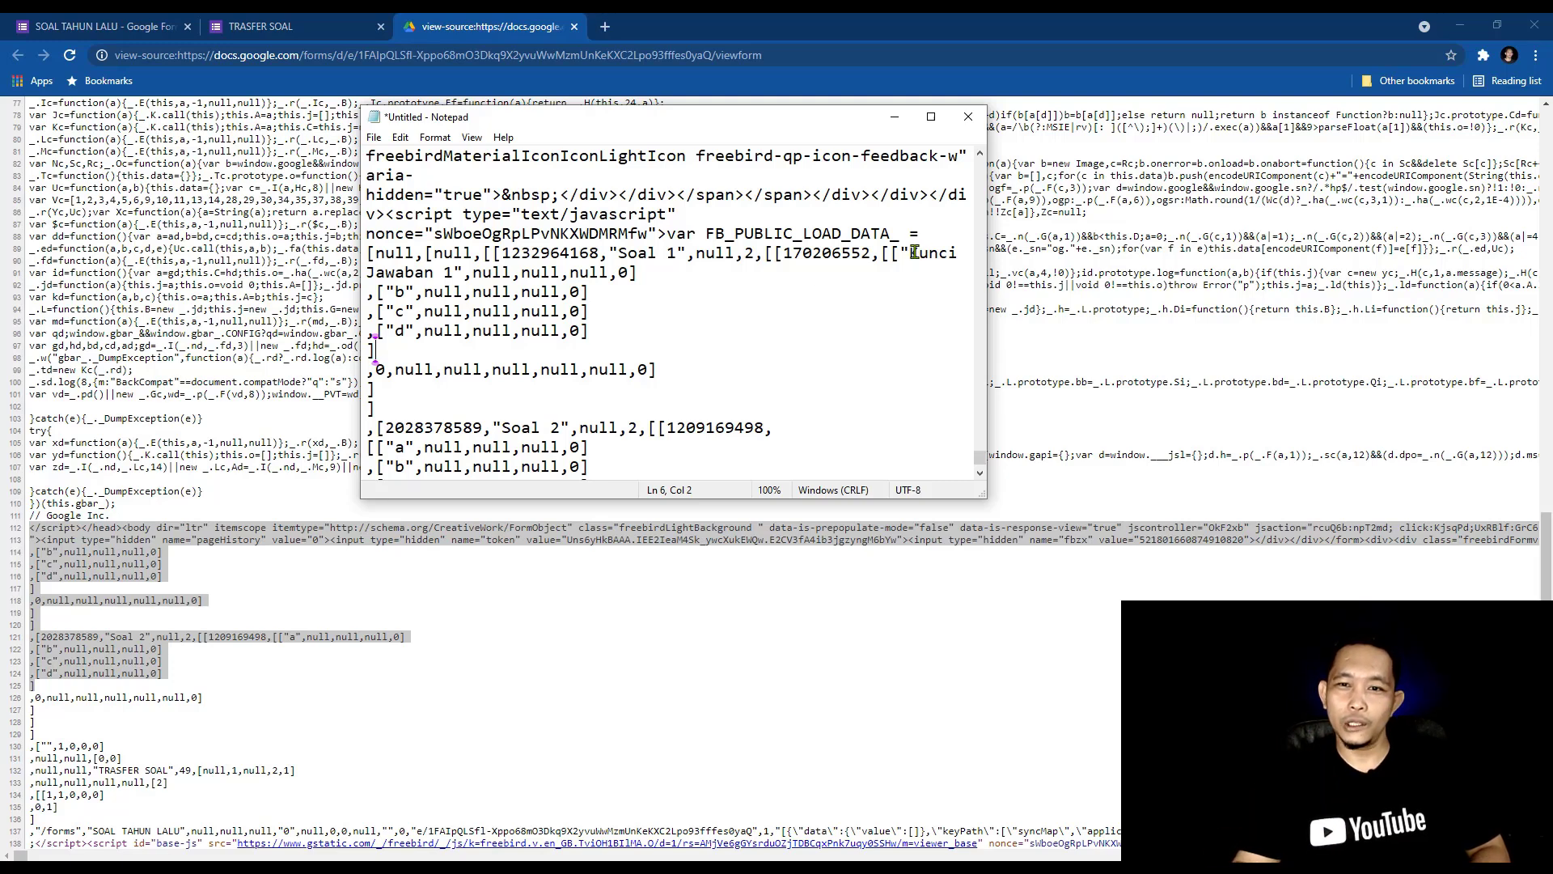
pyautogui.moveTo(910, 254); pyautogui.dragTo(456, 274)
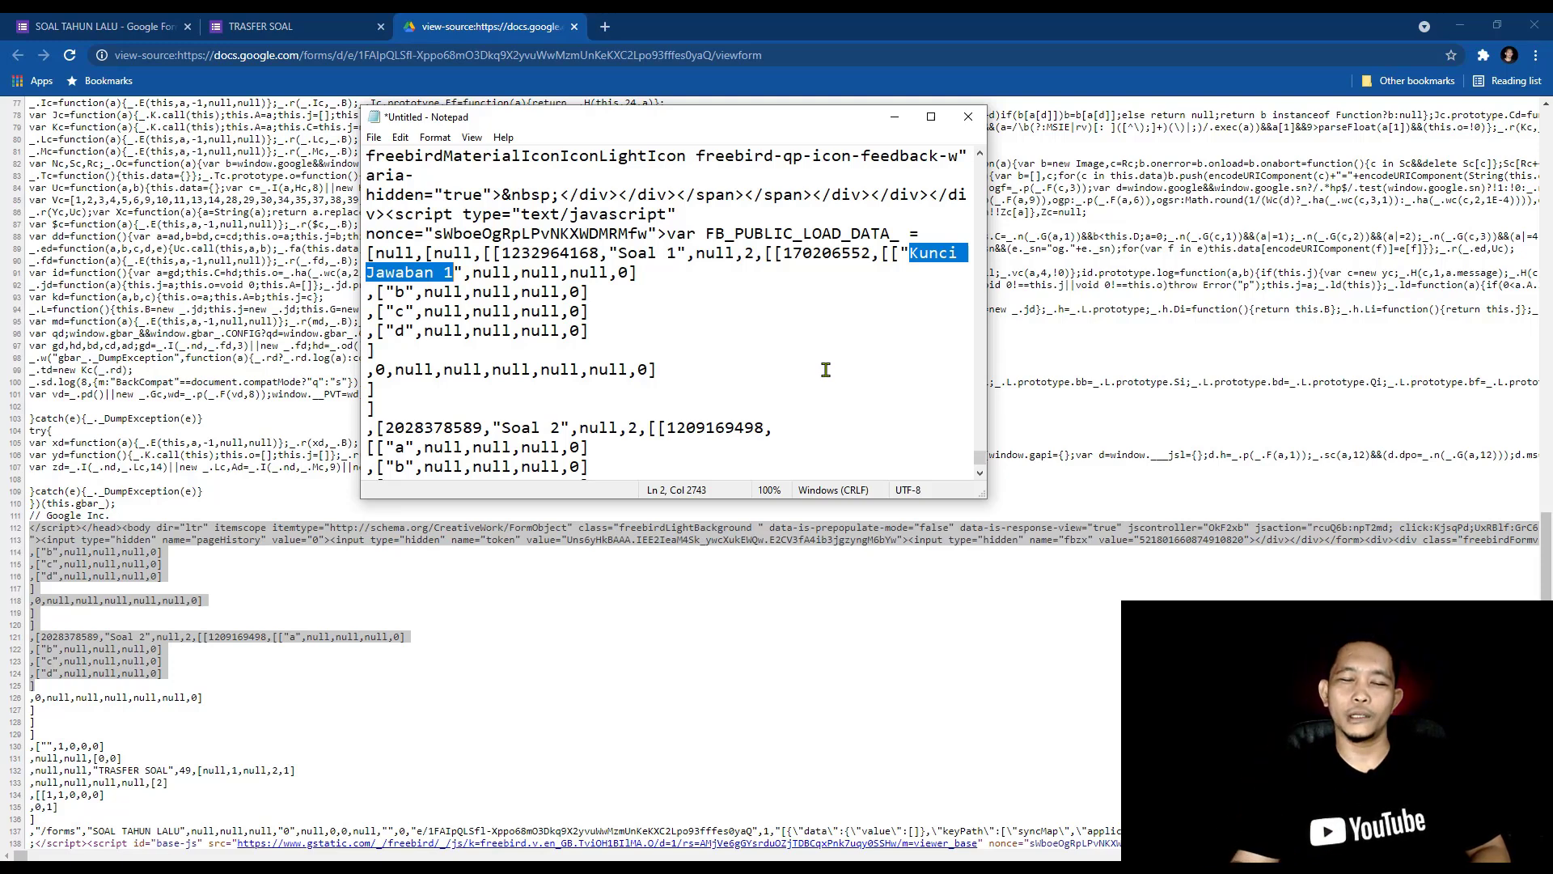
# Step: Examine the Soal 2 code block and its options a to d for any sign of which answer is correct
pyautogui.scroll(-1, 713, 332)
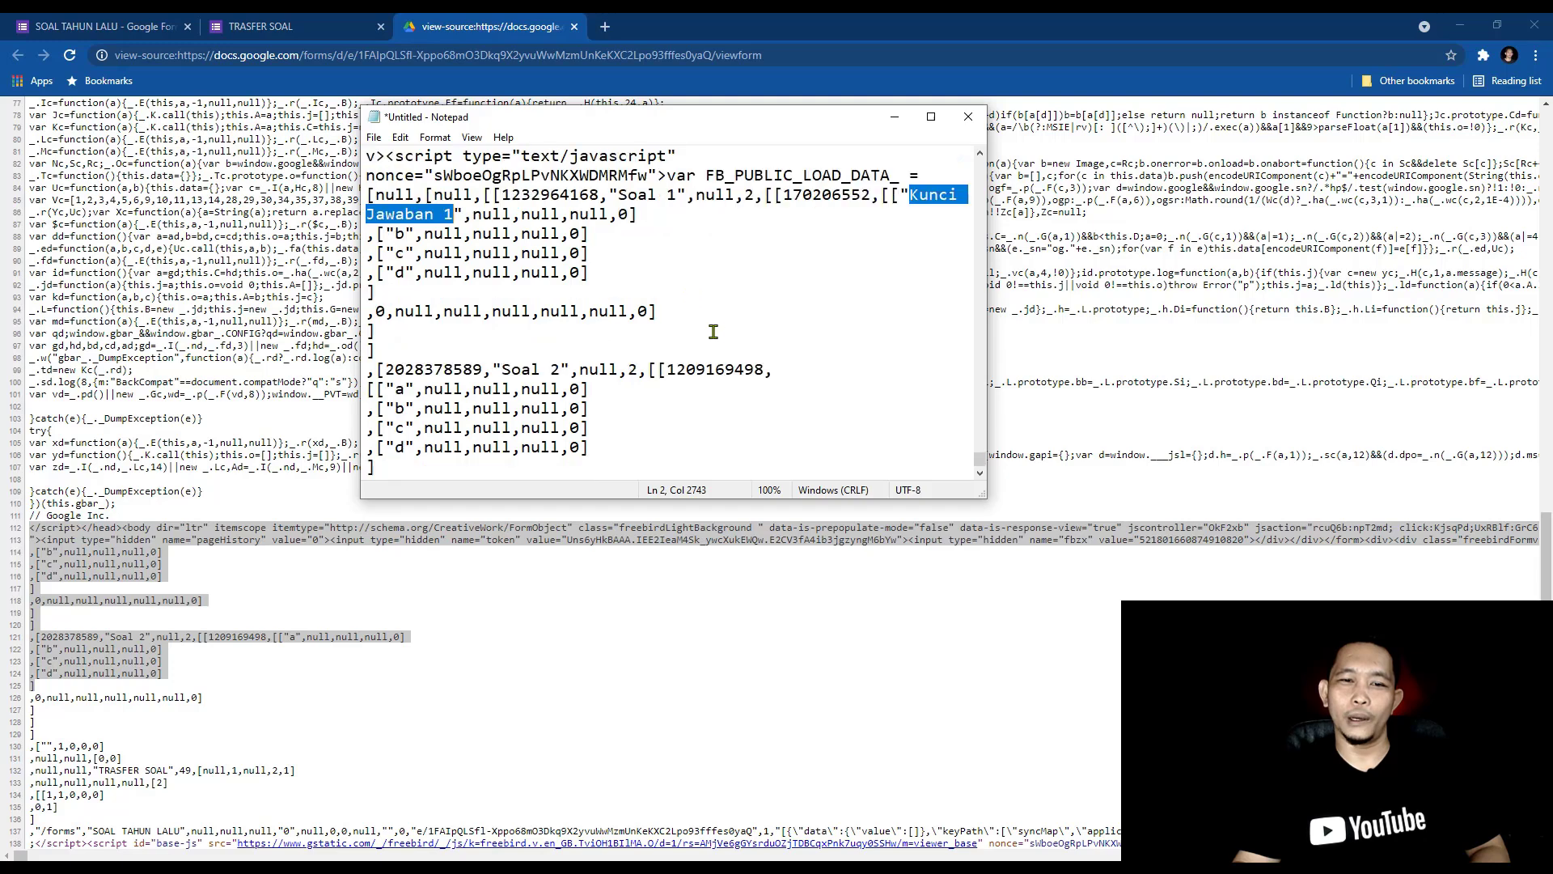
pyautogui.moveTo(617, 458); pyautogui.dragTo(371, 373)
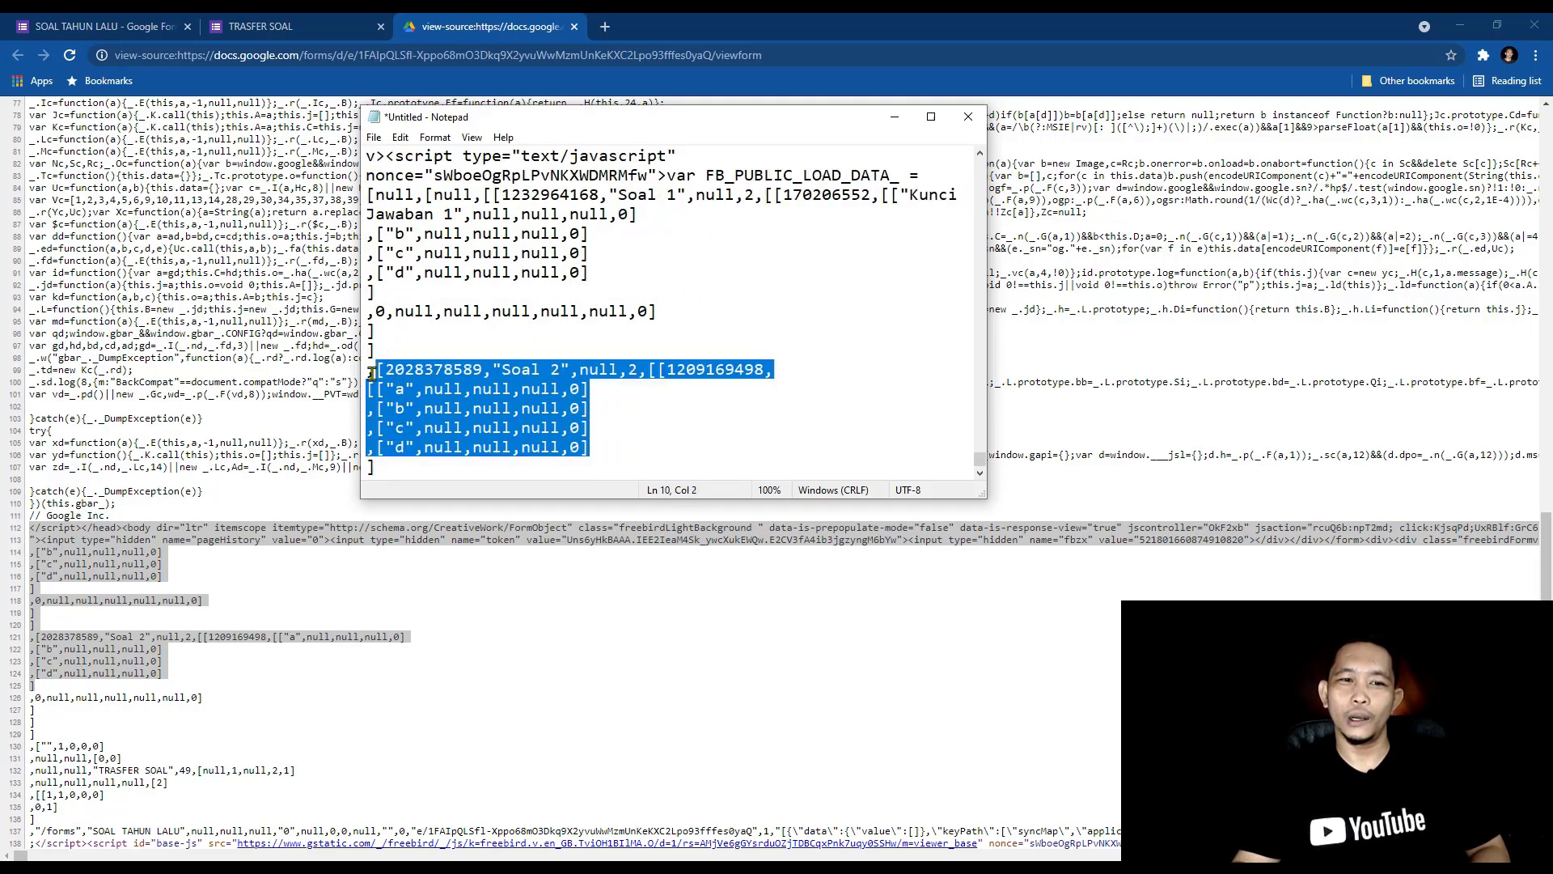
pyautogui.click(701, 424)
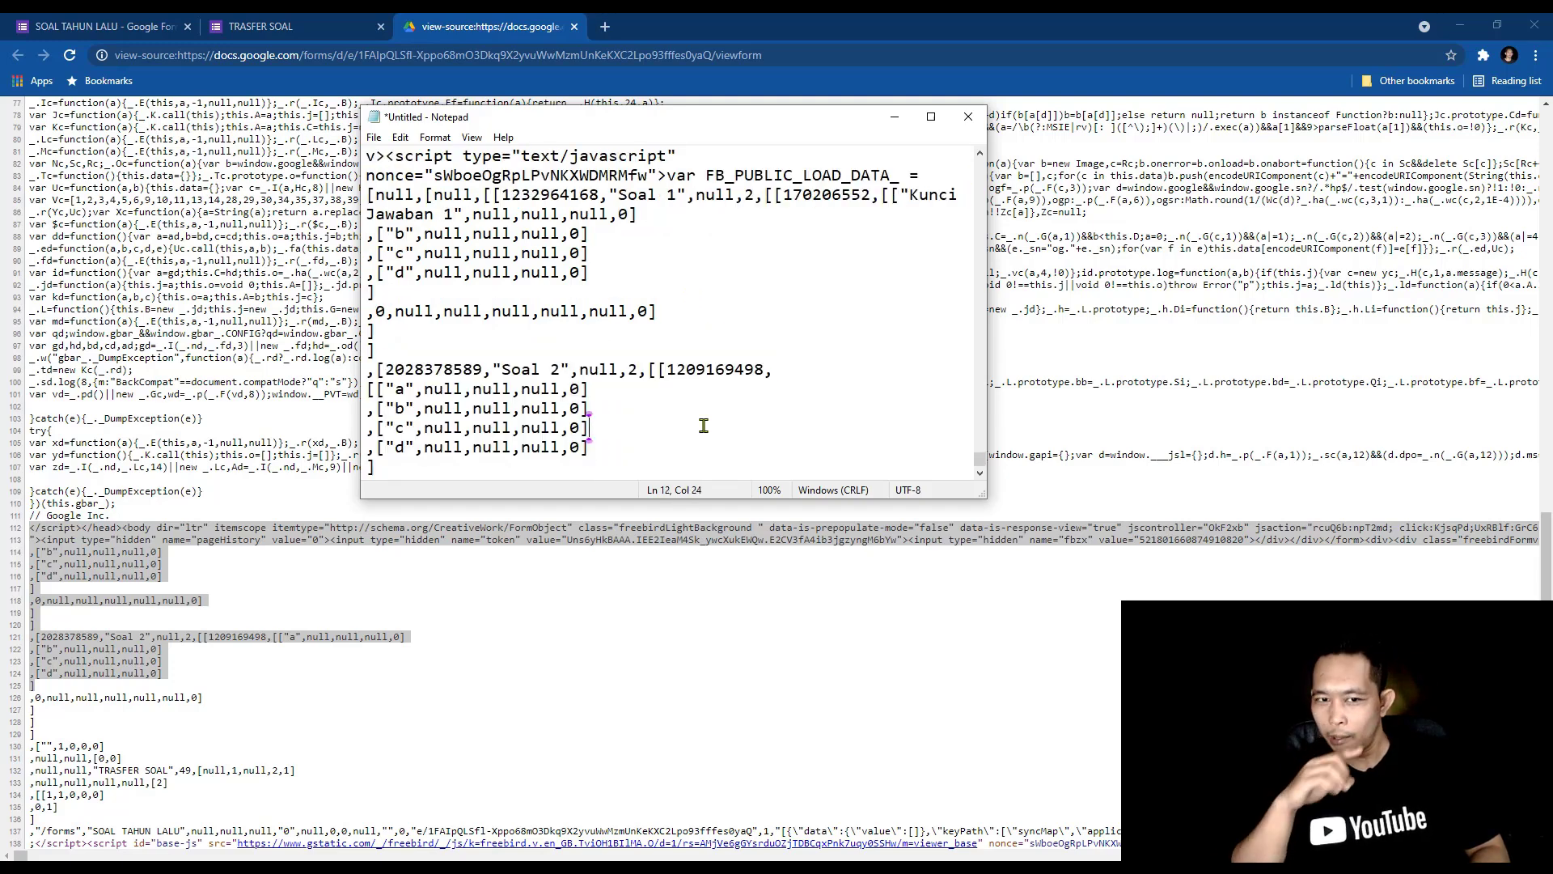
pyautogui.moveTo(607, 446); pyautogui.dragTo(387, 380)
pyautogui.click(401, 392)
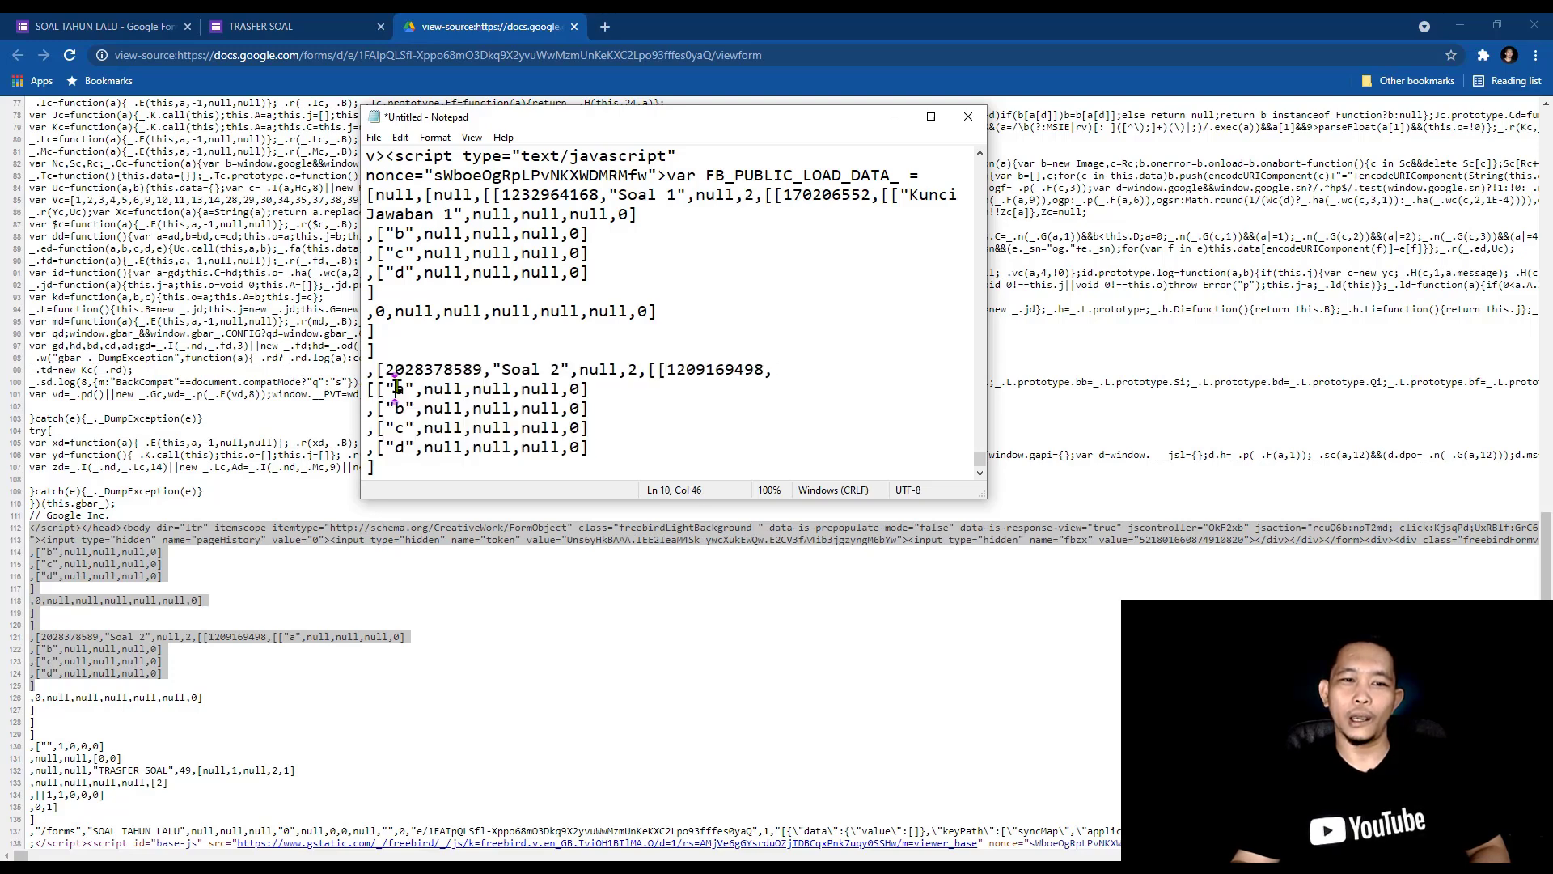
pyautogui.click(404, 446)
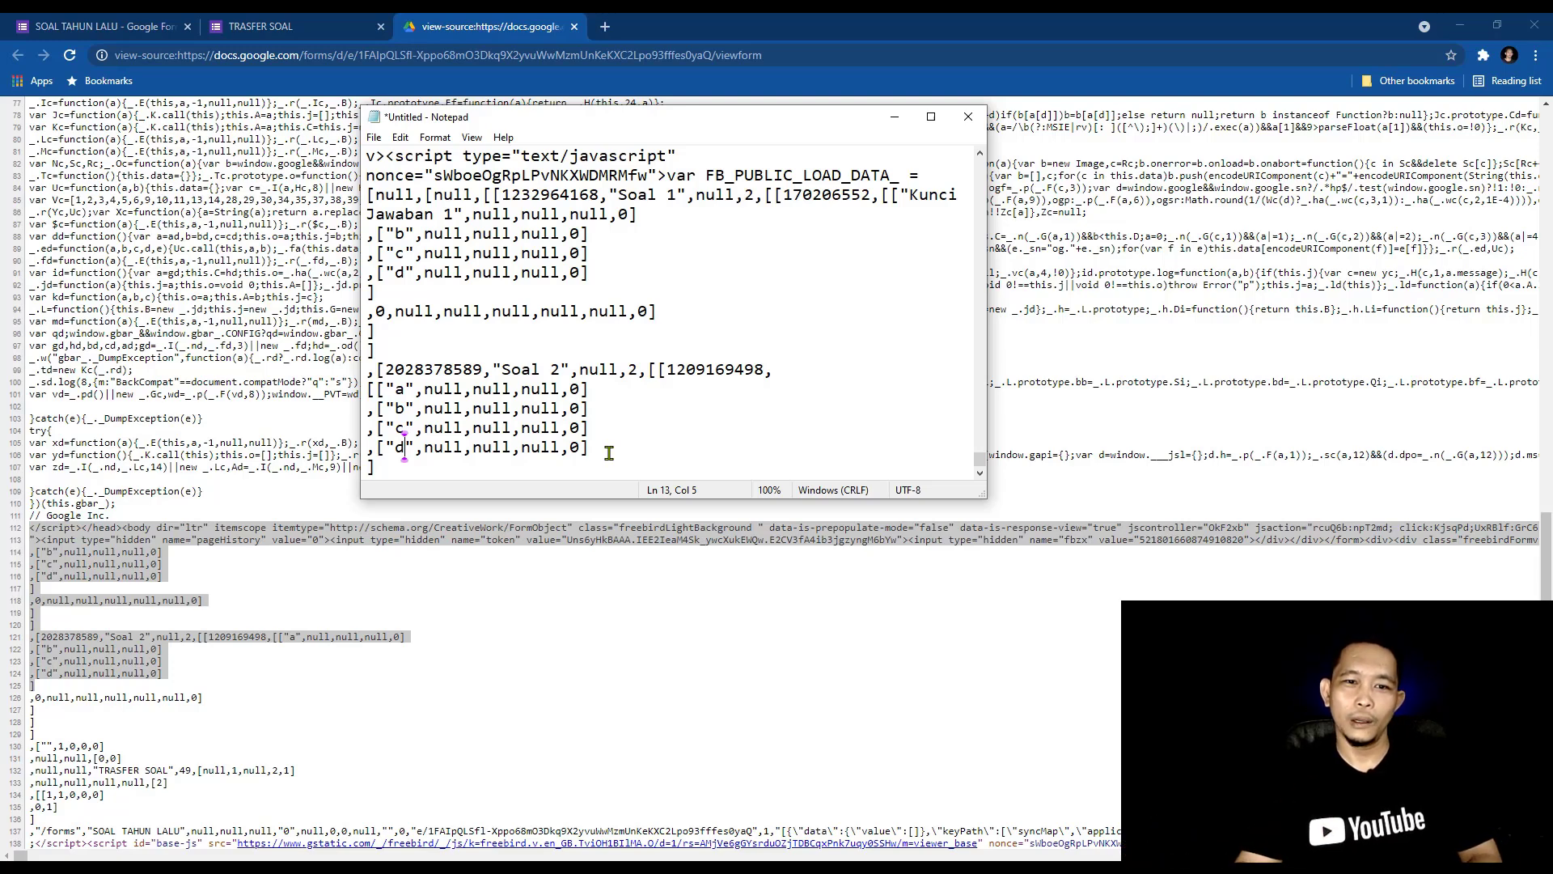
pyautogui.click(609, 453)
pyautogui.hotkey('shift', 'Home')
pyautogui.hotkey('shift', 'Up')
pyautogui.hotkey('shift', 'Up')
pyautogui.hotkey('shift', 'Up')
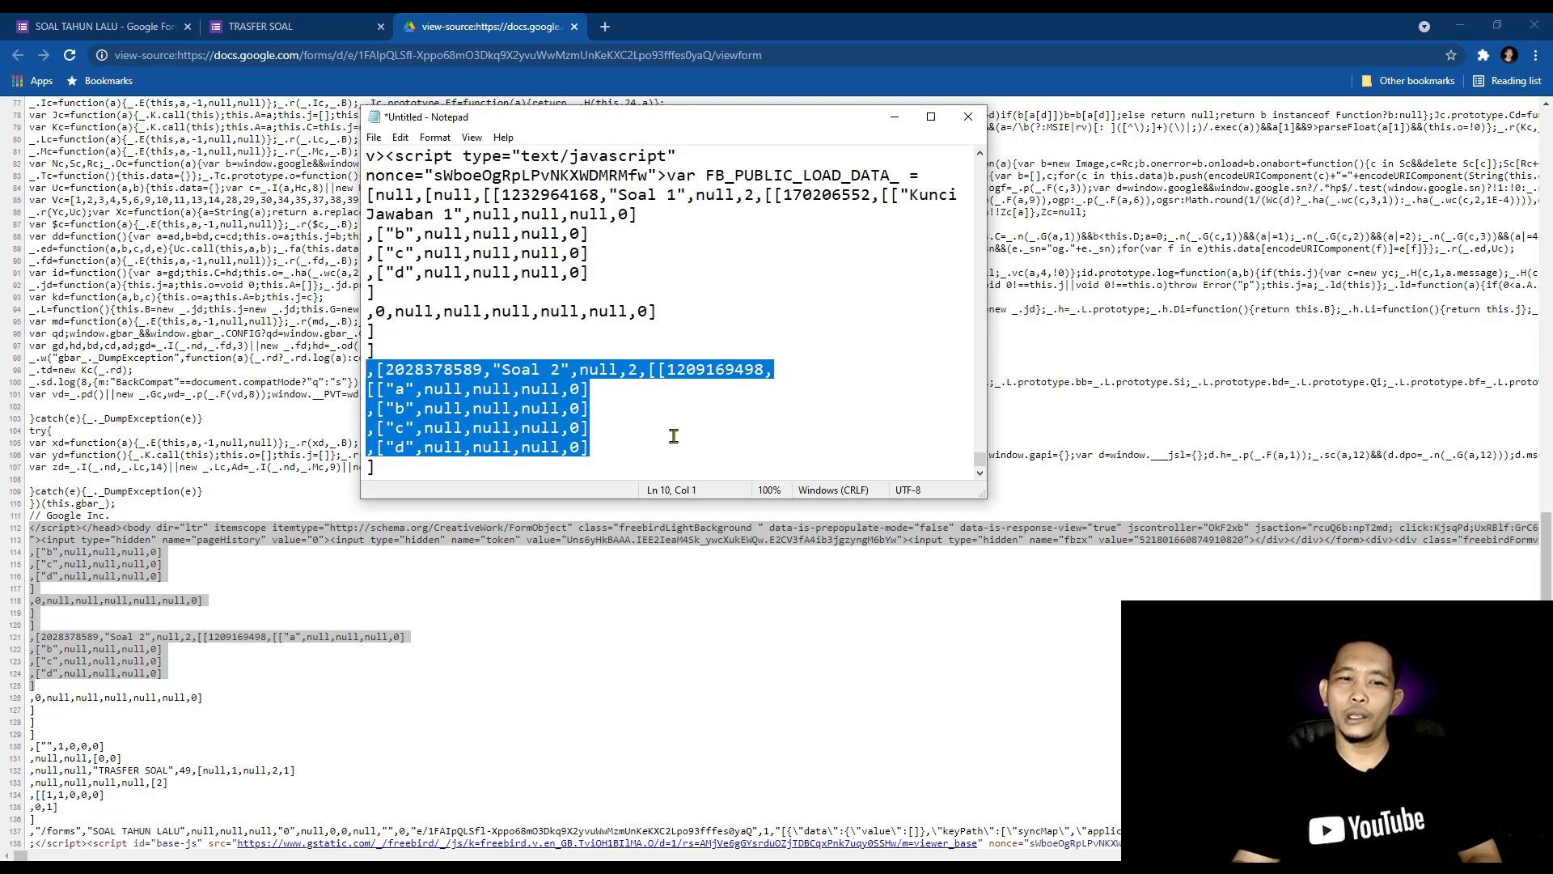
pyautogui.click(405, 391)
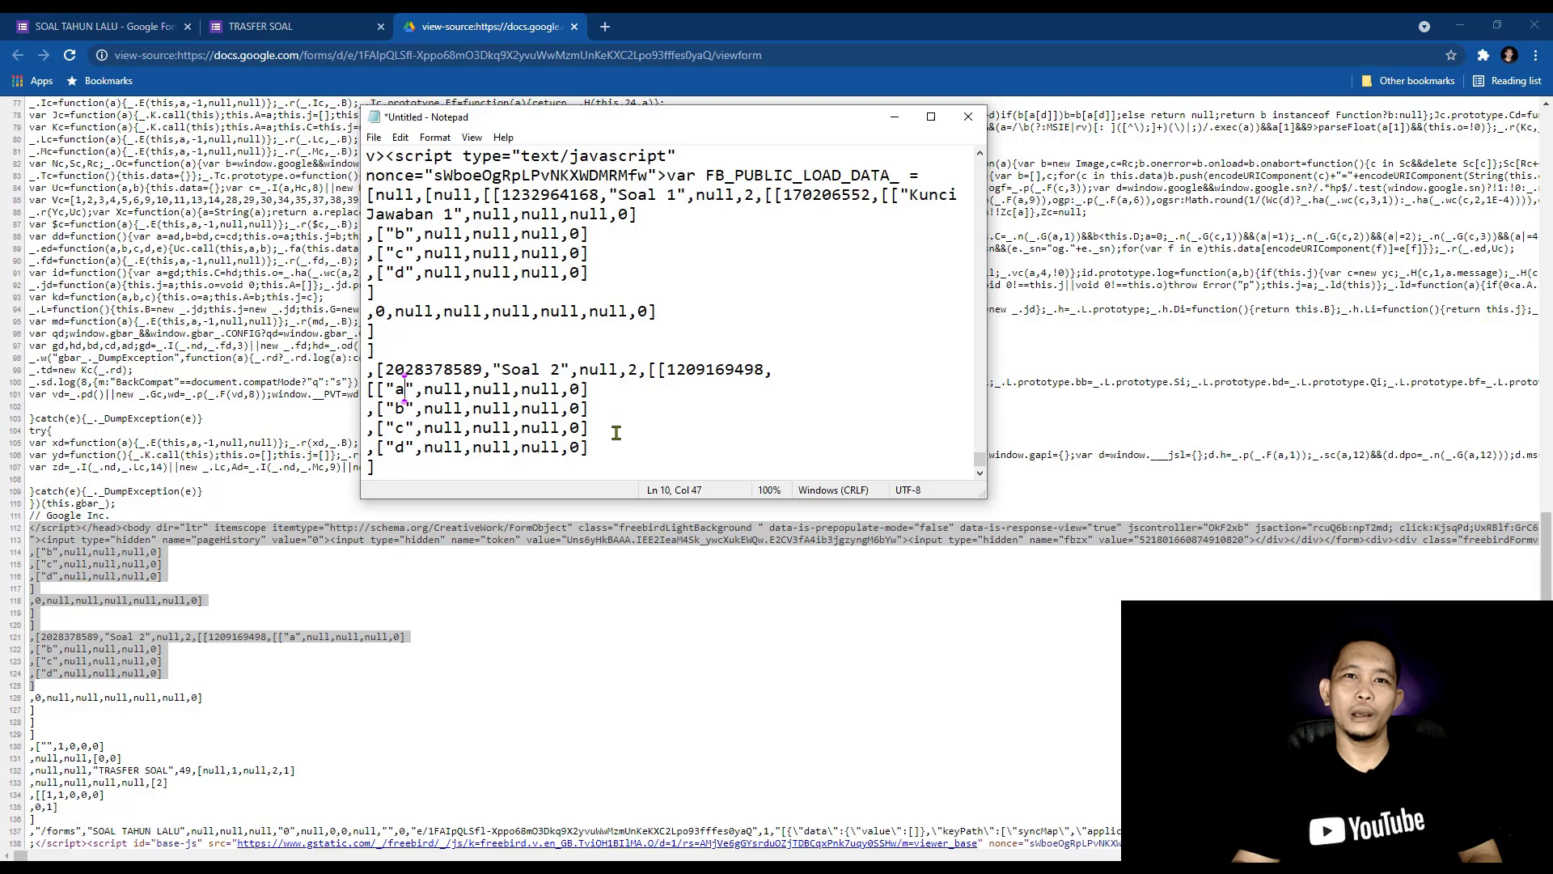